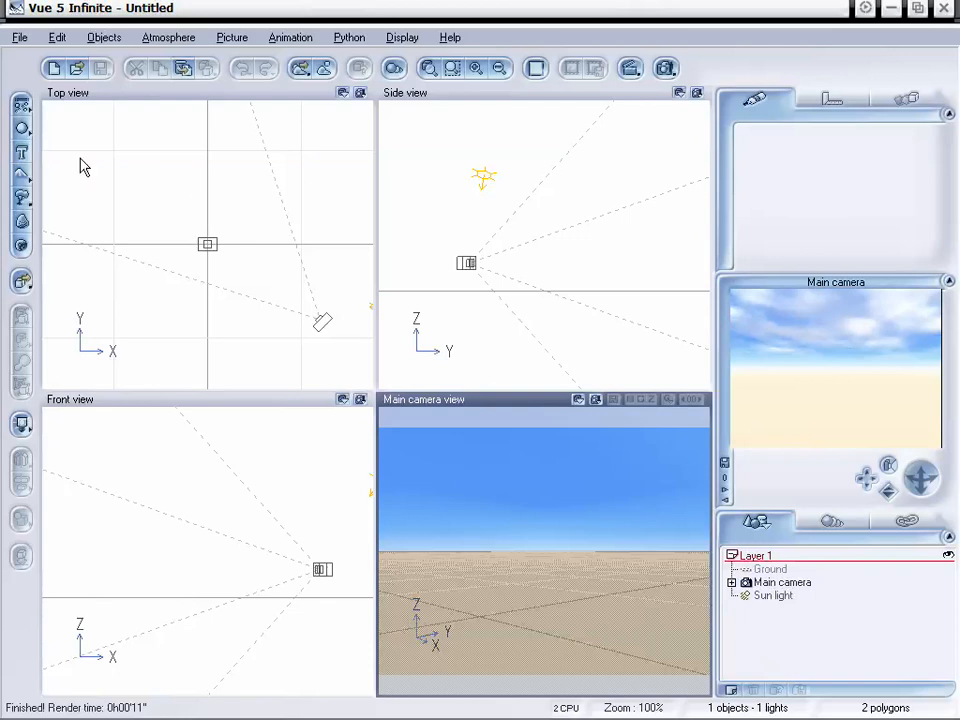
Create a cone, rotated 180° so that its tip points down and rests on the ground.
drag(21, 128, 125, 137)
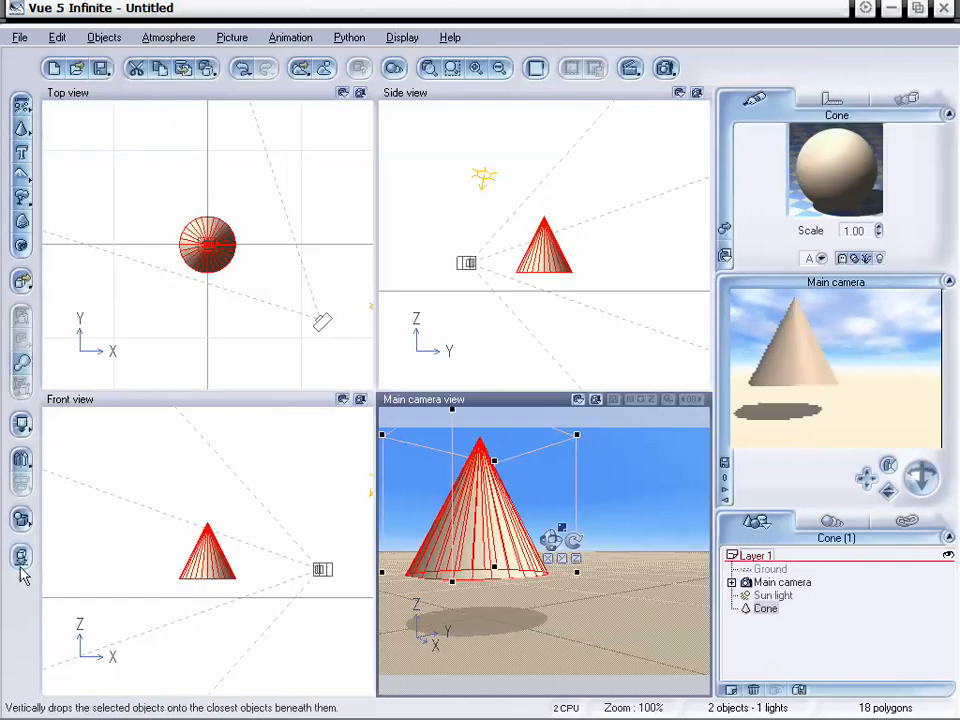
click(259, 570)
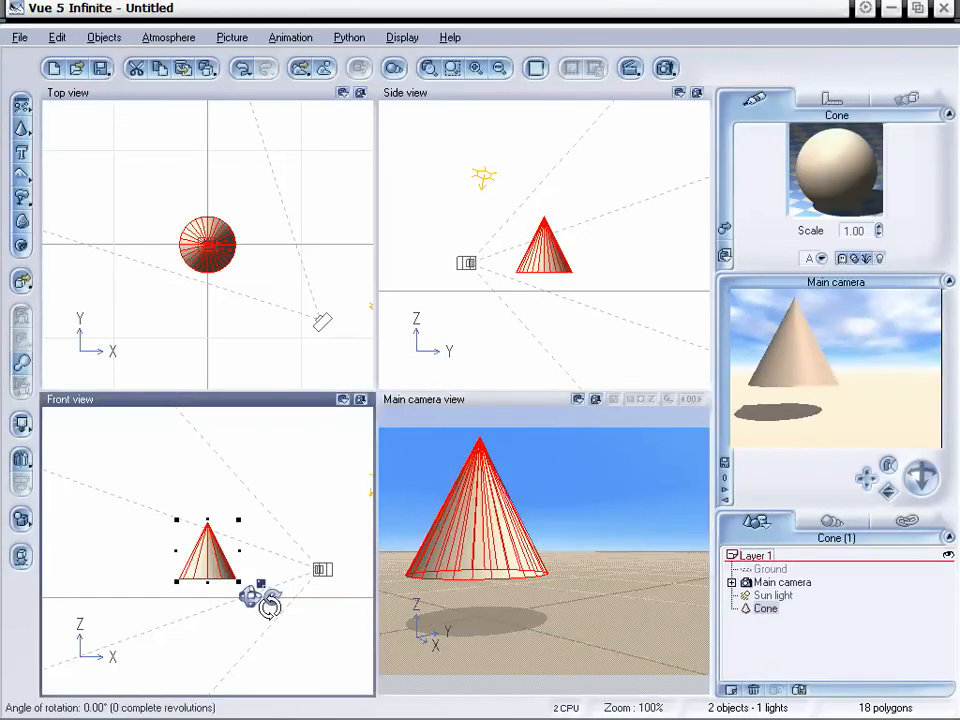
drag(270, 607, 155, 500)
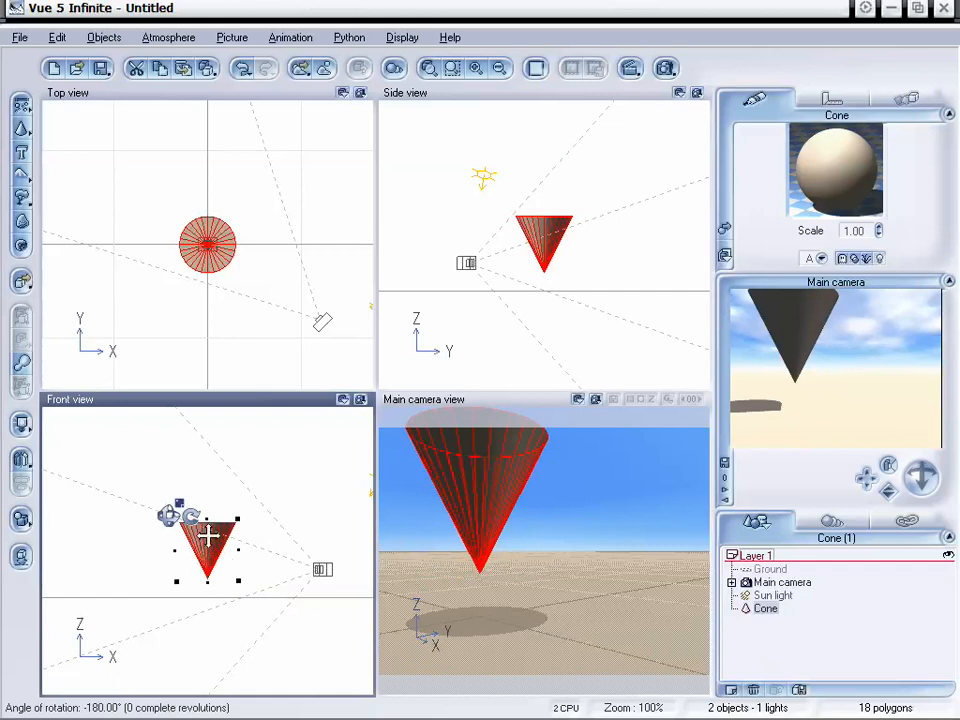
click(21, 555)
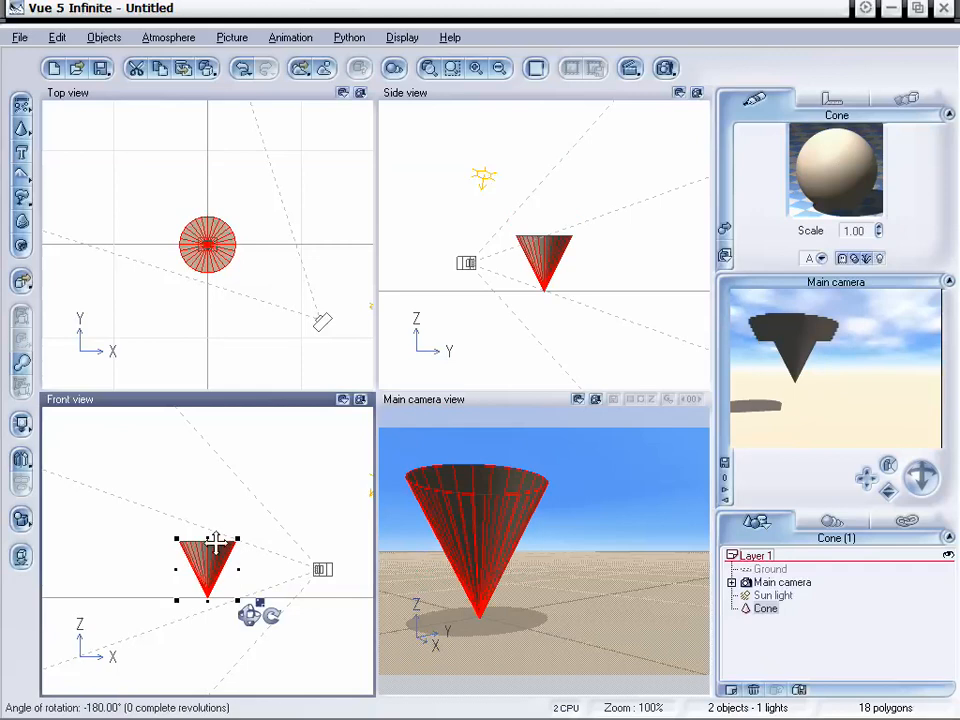
Flatten the inverted cone to about half its height, scale it up into a wide bowl shape and drop it onto the ground.
drag(207, 533, 199, 570)
click(222, 244)
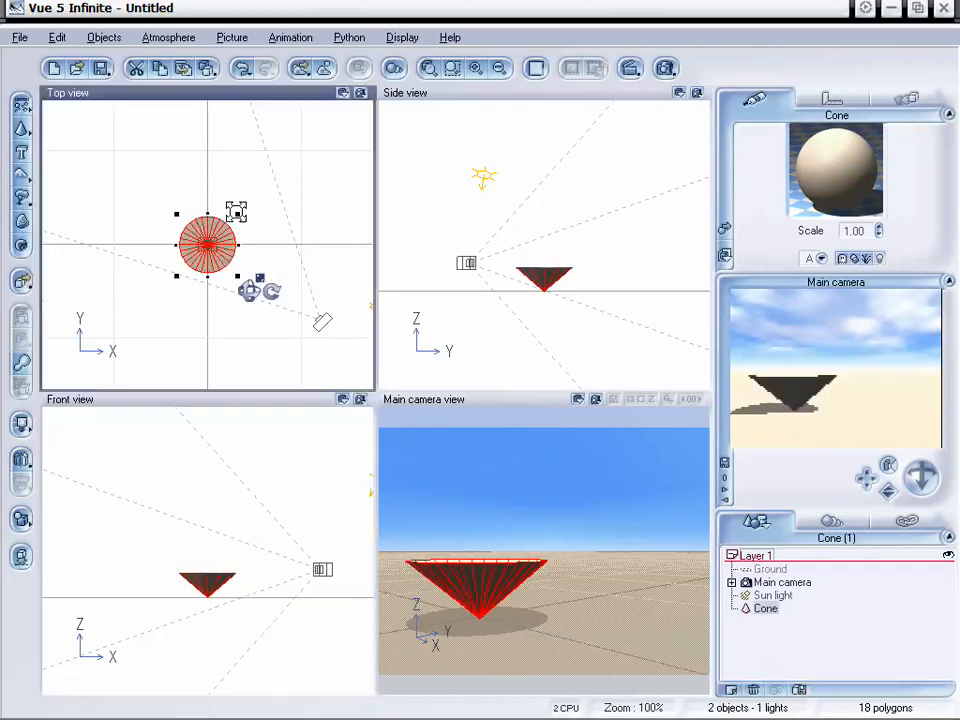
drag(237, 213, 332, 189)
drag(279, 222, 256, 245)
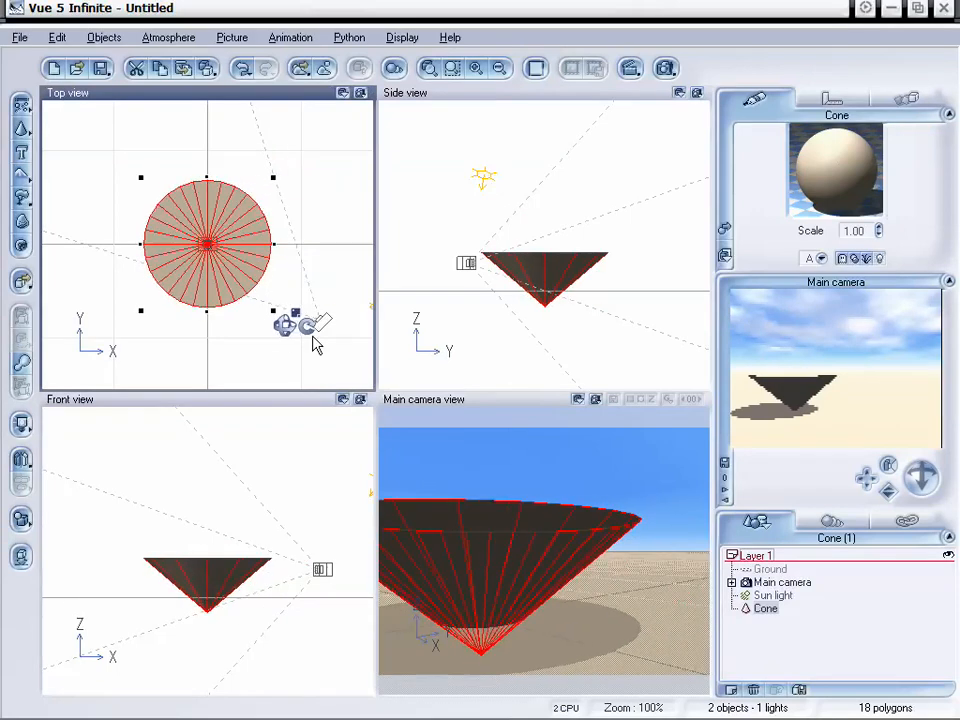
drag(205, 582, 202, 560)
click(21, 556)
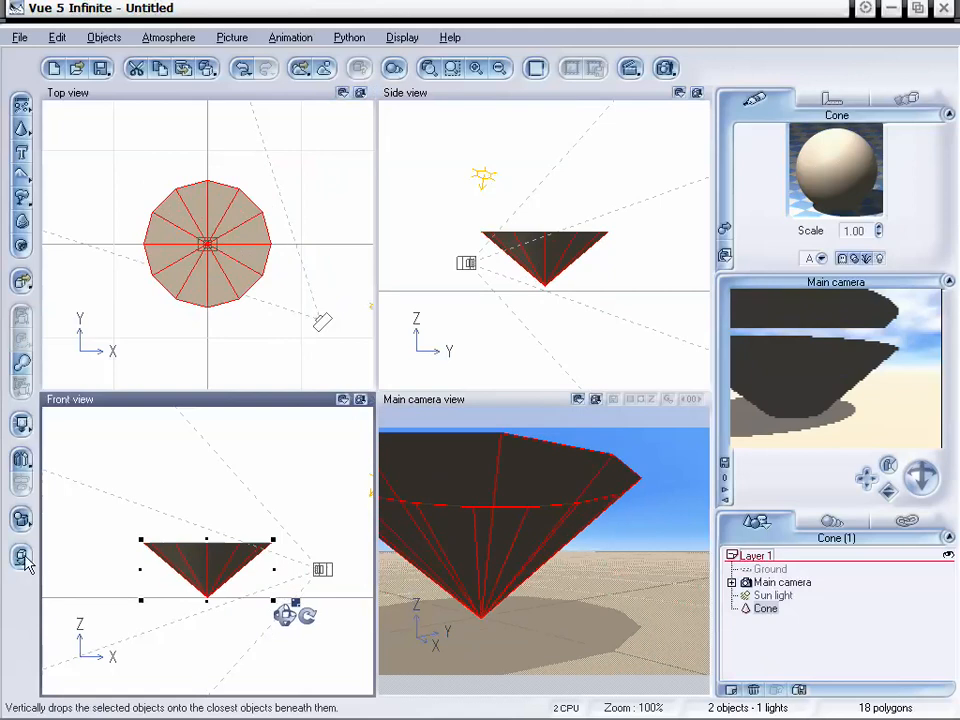
Duplicate the inverted cone and raise the copy slightly above the original.
drag(914, 478, 859, 480)
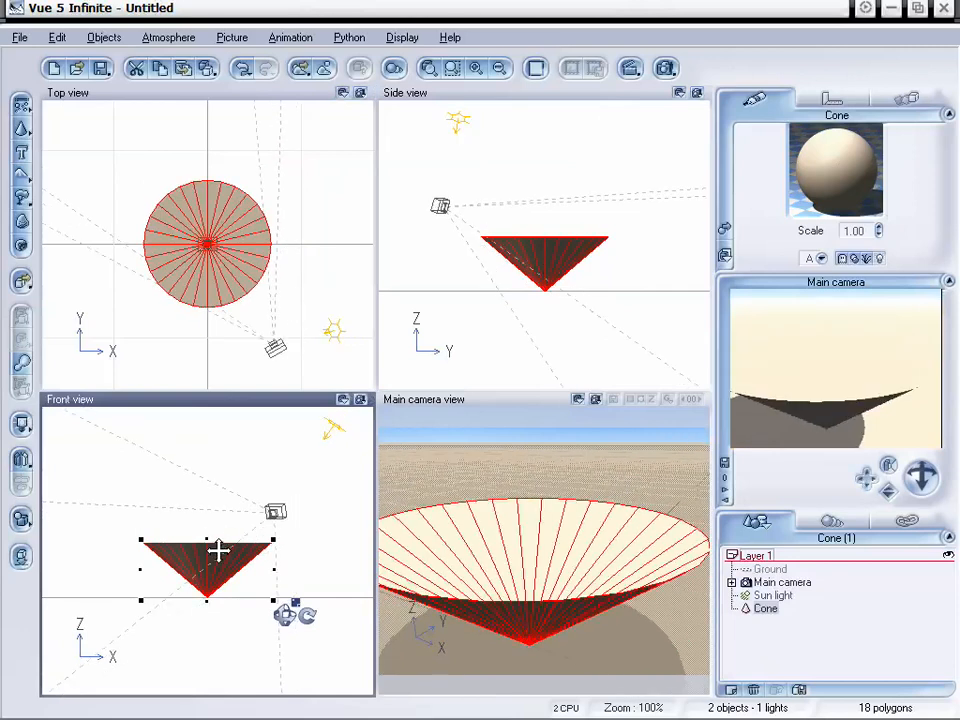
key(ctrl+d)
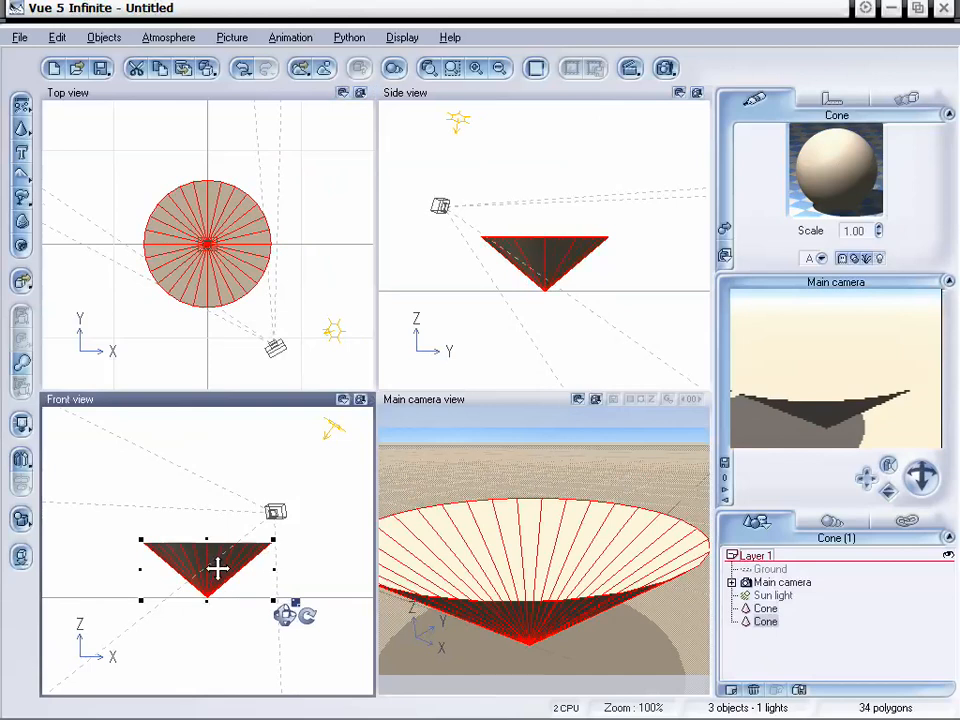
drag(216, 568, 216, 563)
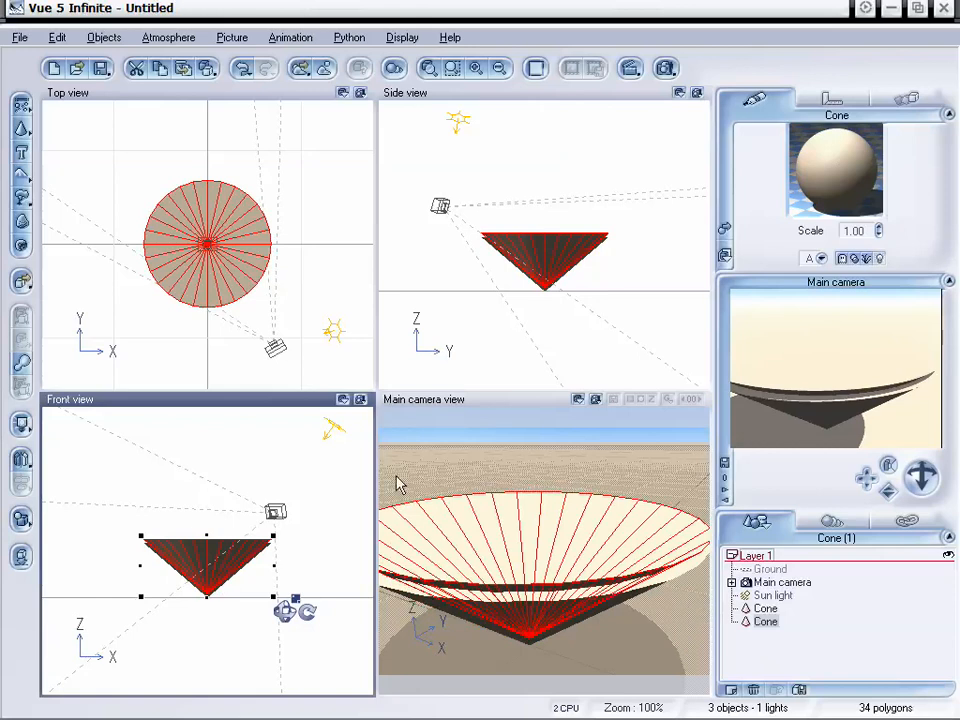
Hollow out the original cone by subtracting the raised copy from it with a Boolean Difference.
click(765, 609)
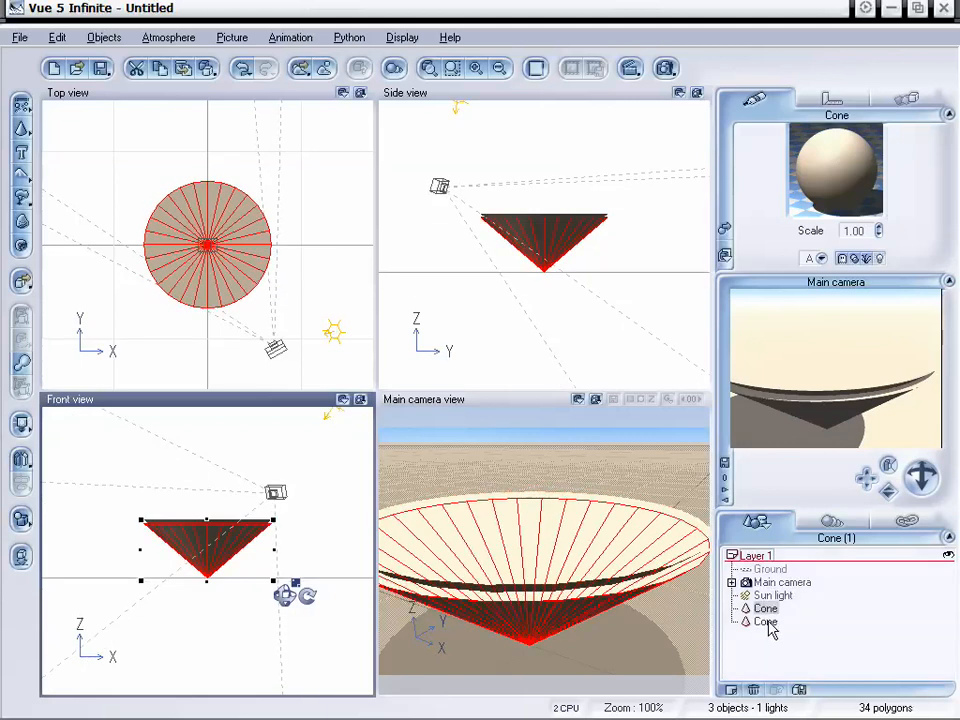
ctrl+click(764, 623)
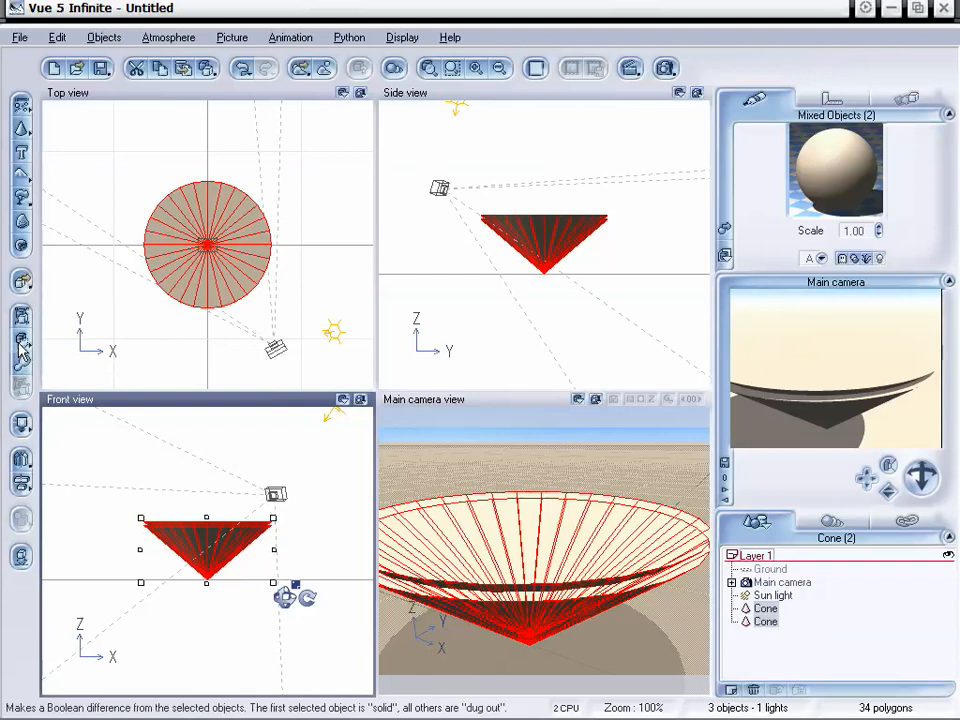
click(22, 343)
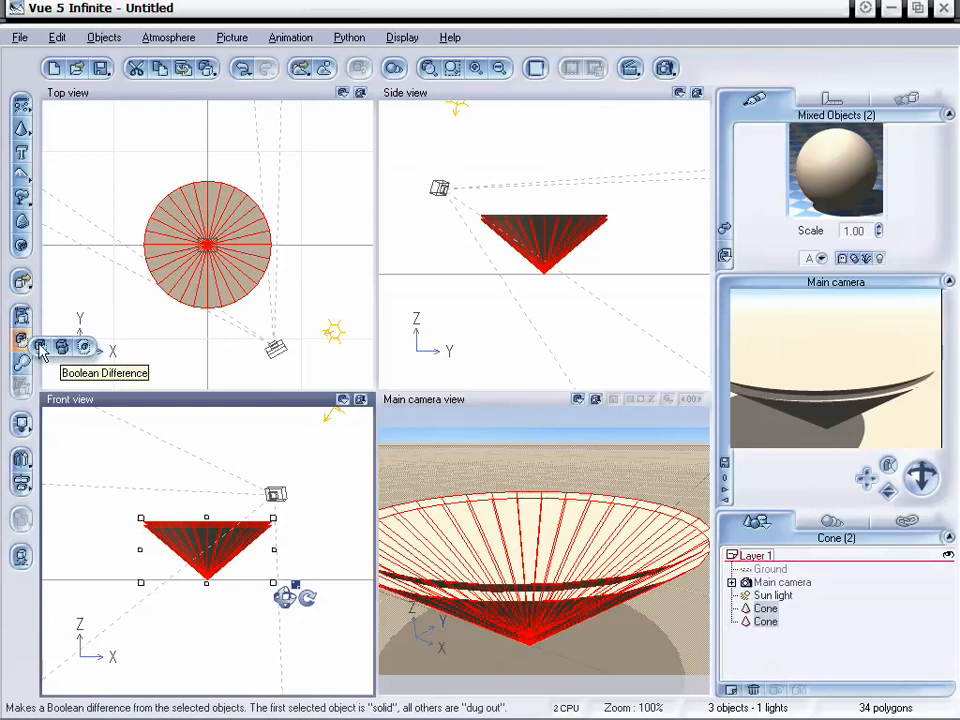
click(40, 348)
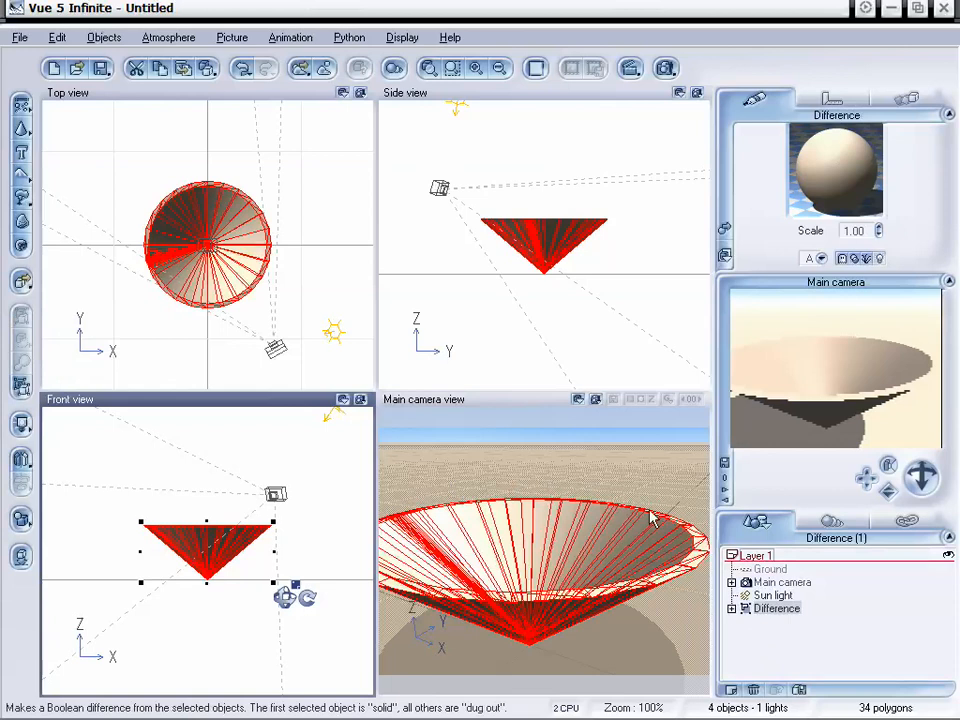
Add a sphere, shrink it to a small ball and place it at rim height just inside the bowl's negative-X edge.
drag(921, 478, 911, 452)
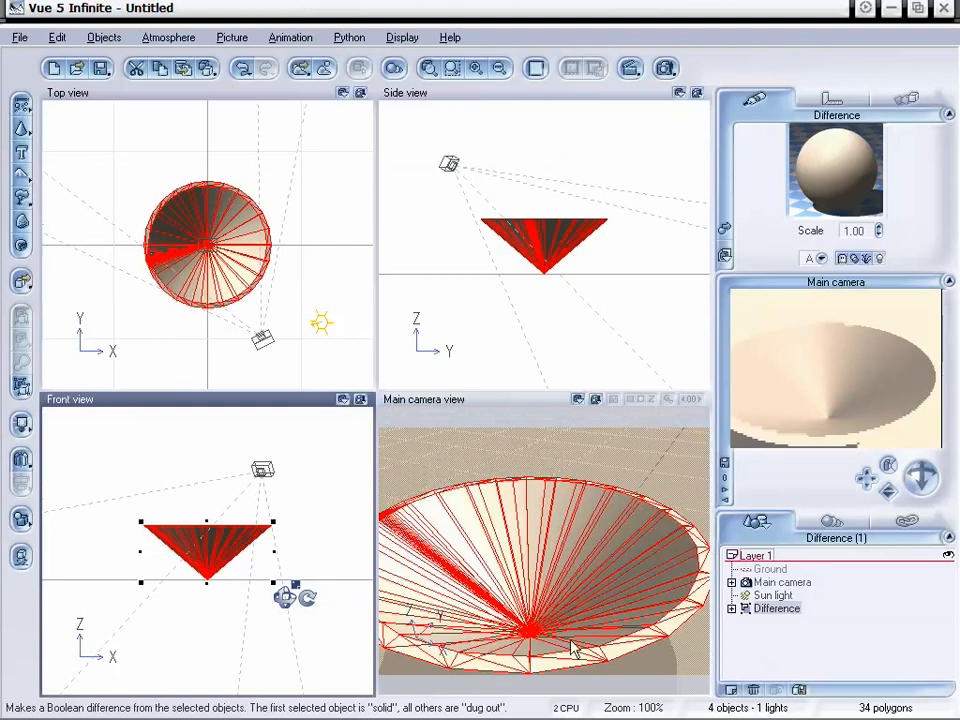
drag(866, 476, 888, 485)
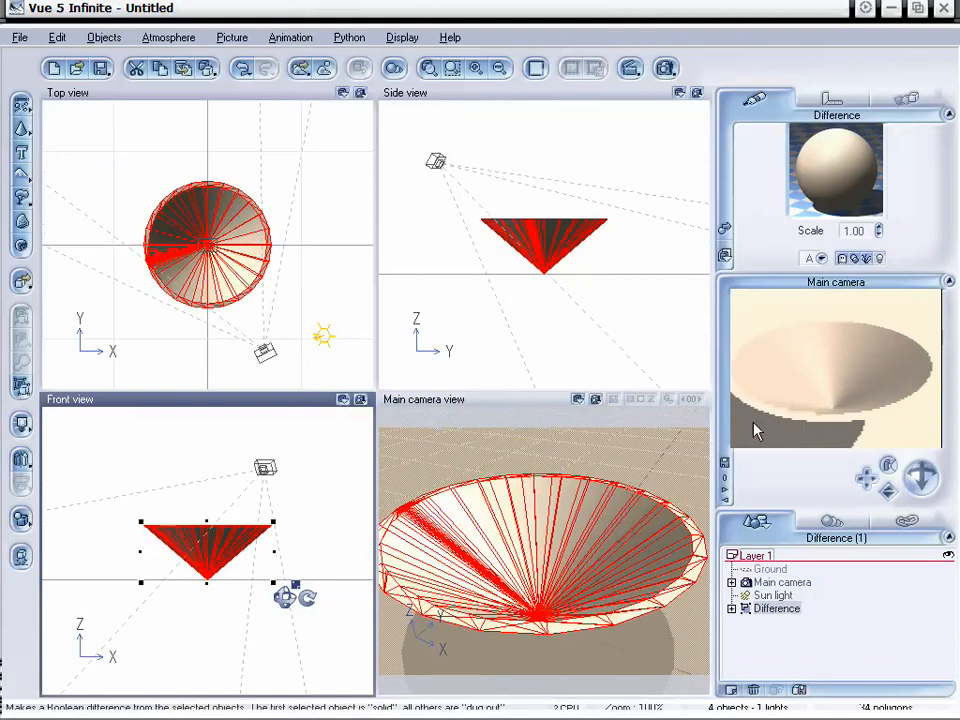
right_click(21, 128)
click(40, 134)
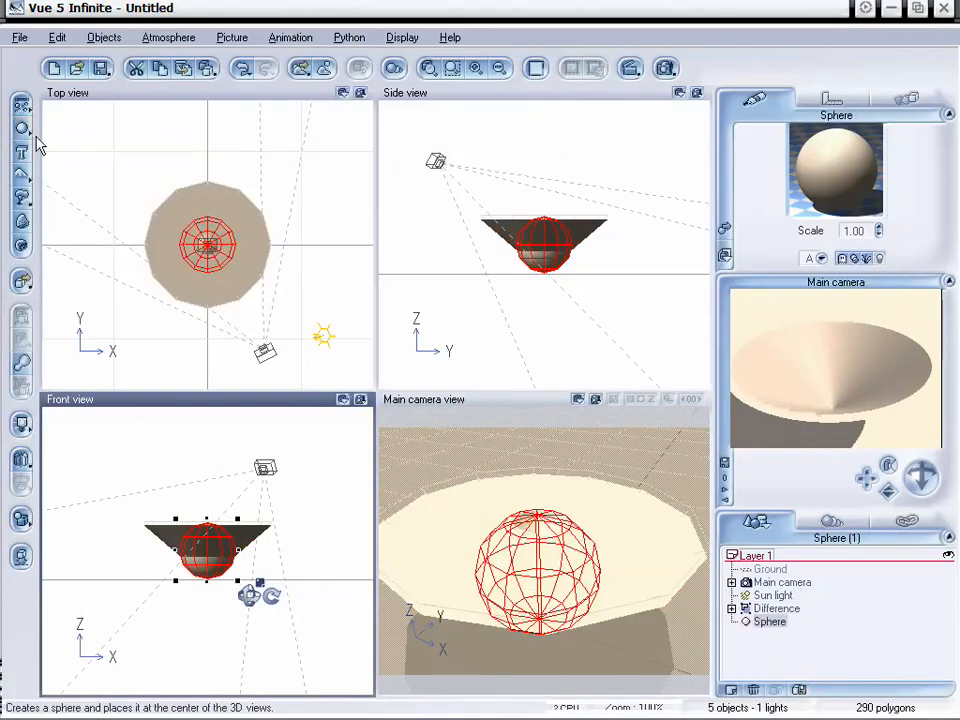
click(214, 240)
drag(207, 545, 175, 511)
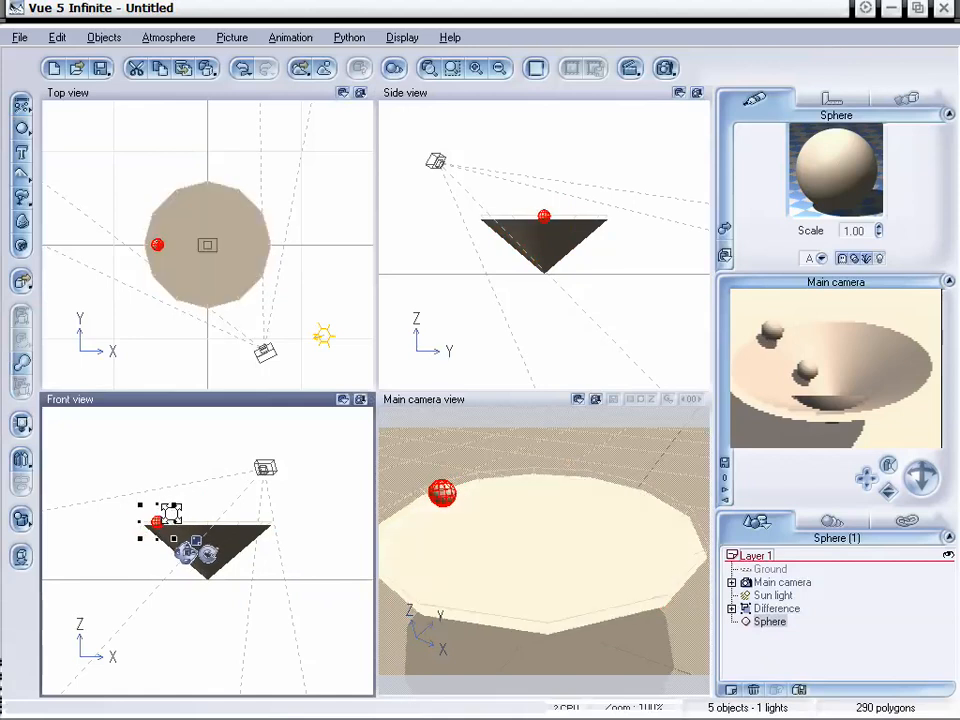
click(155, 246)
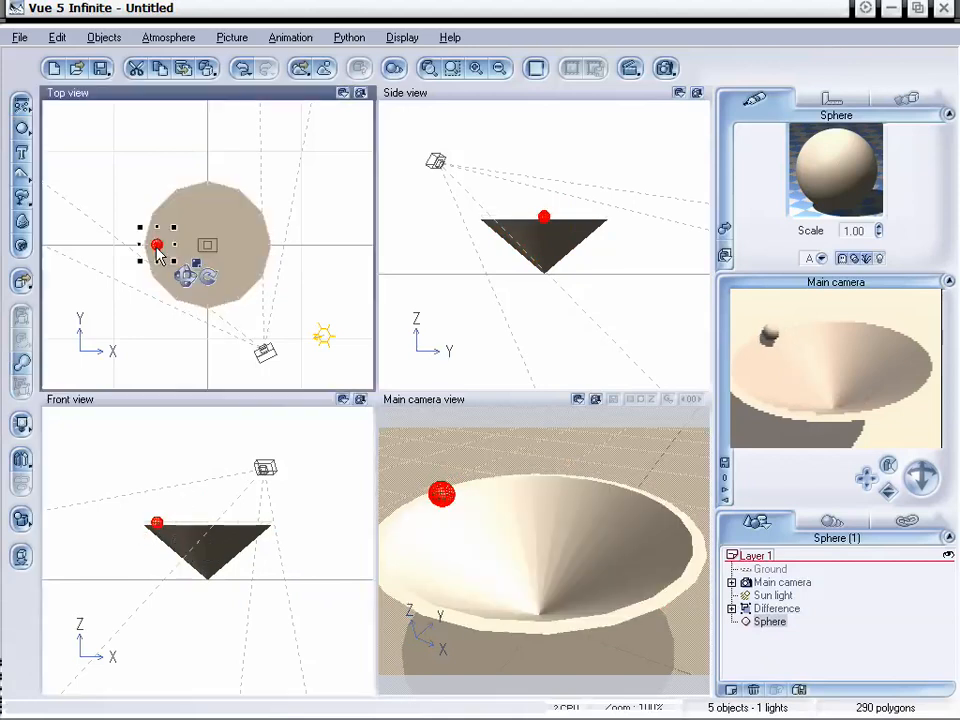
drag(148, 250, 151, 249)
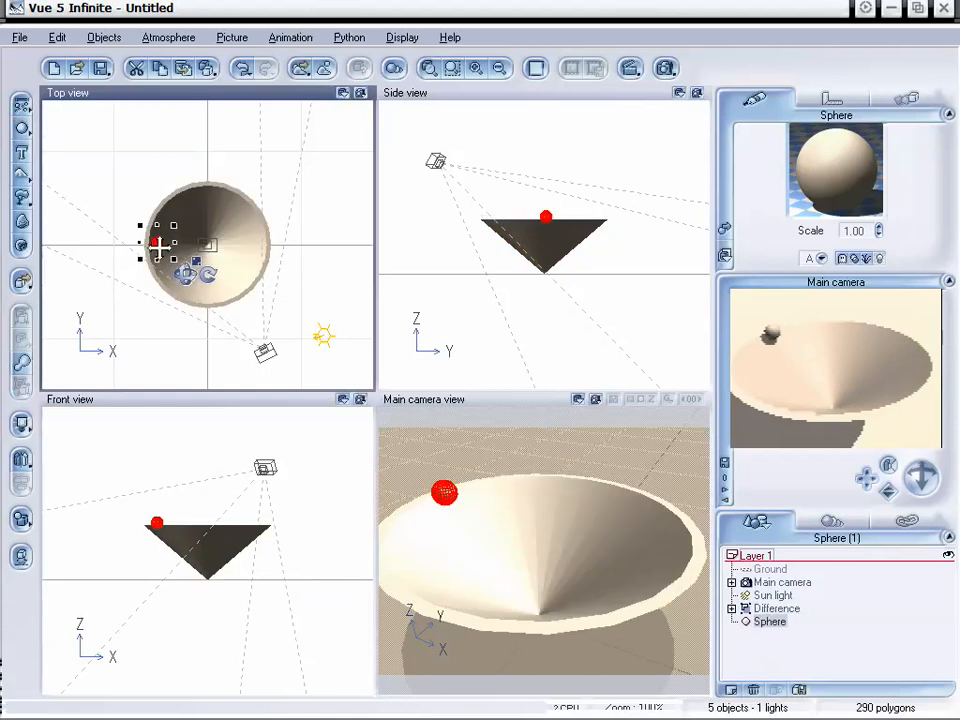
drag(158, 242, 153, 250)
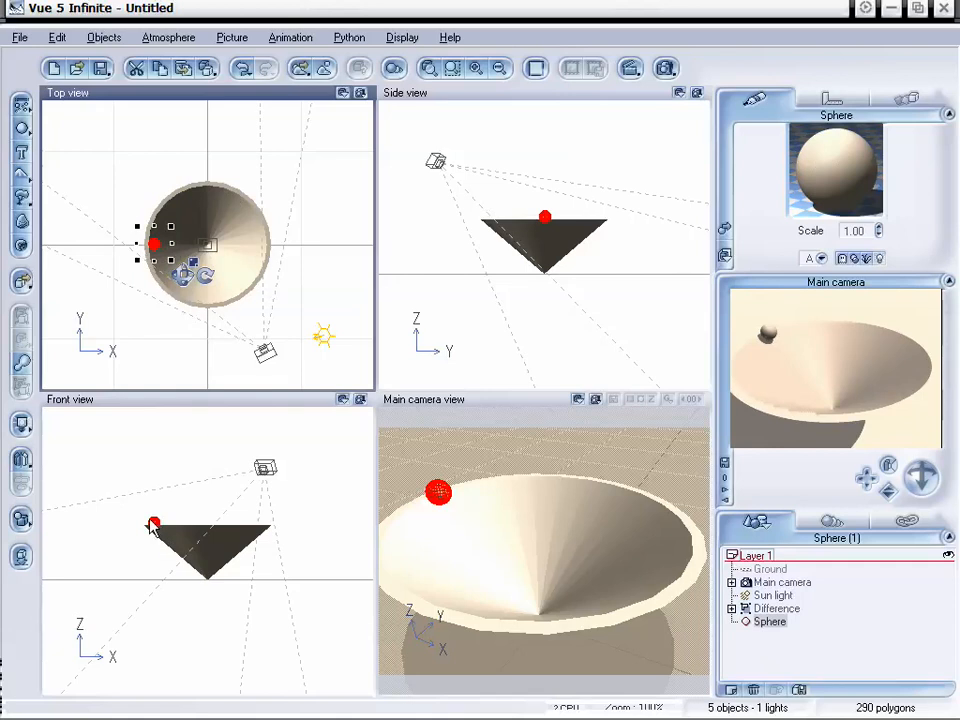
Add a second sphere, scale it slightly larger than the first and centre it over the bowl at rim height.
click(22, 130)
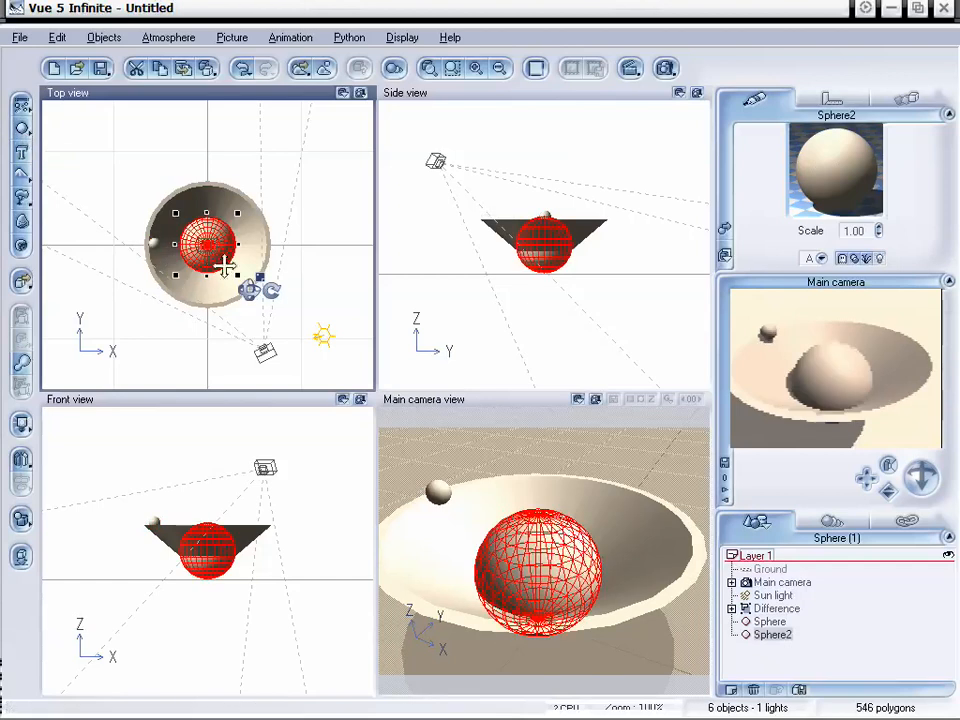
click(218, 555)
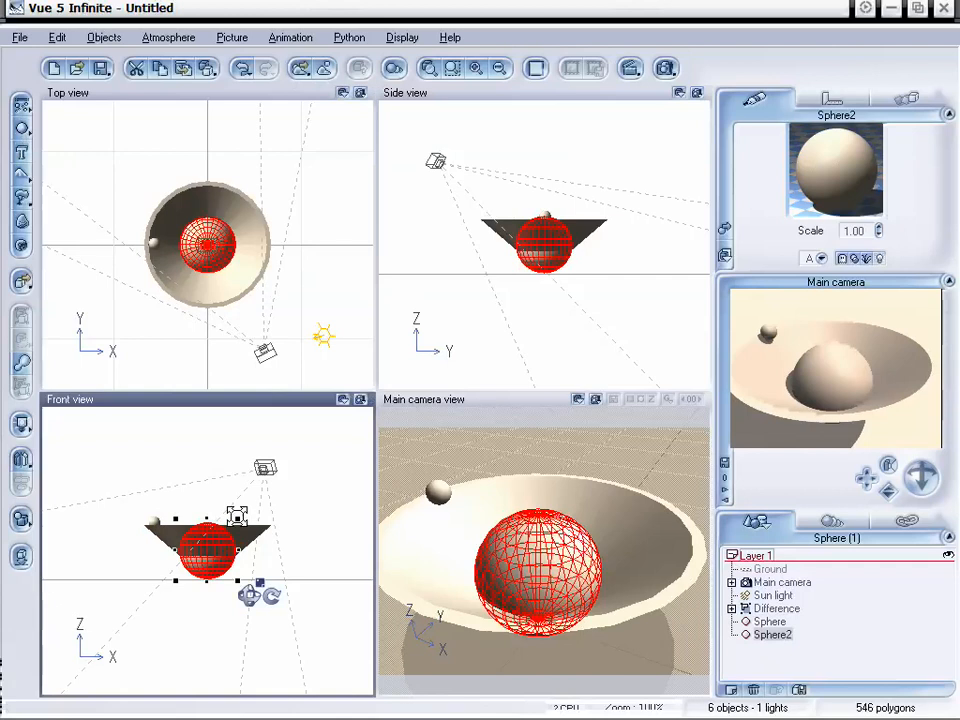
drag(238, 520, 205, 521)
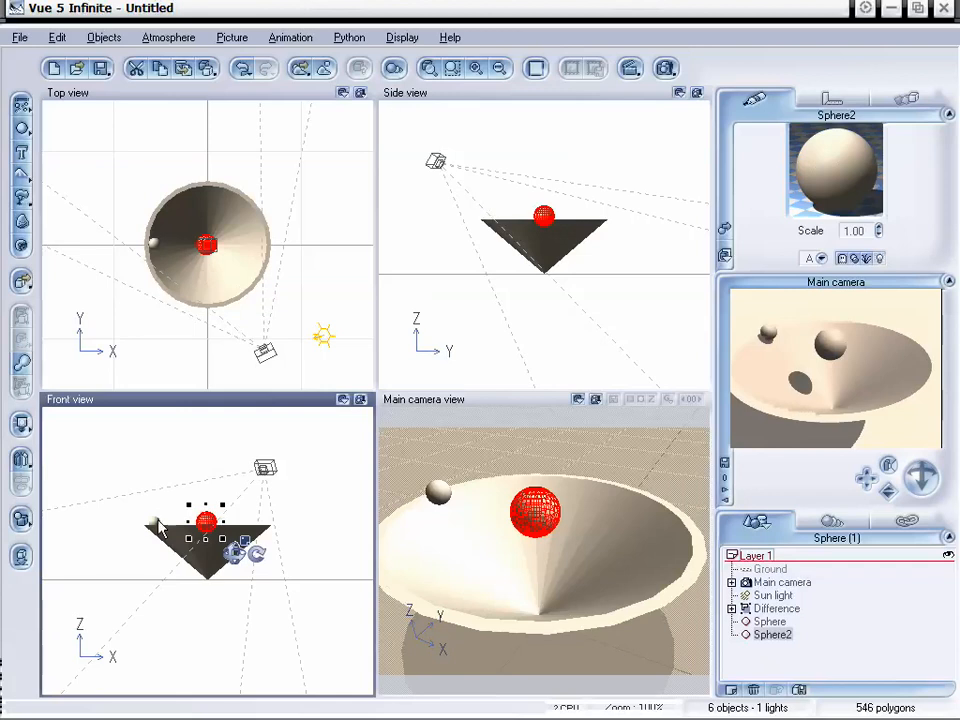
click(476, 68)
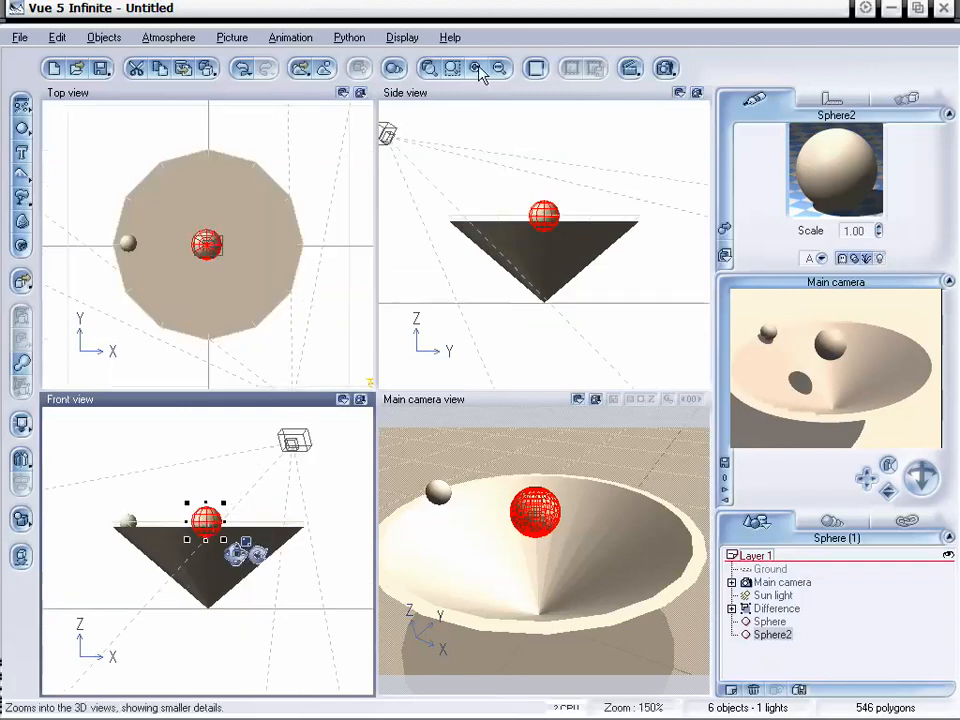
click(476, 68)
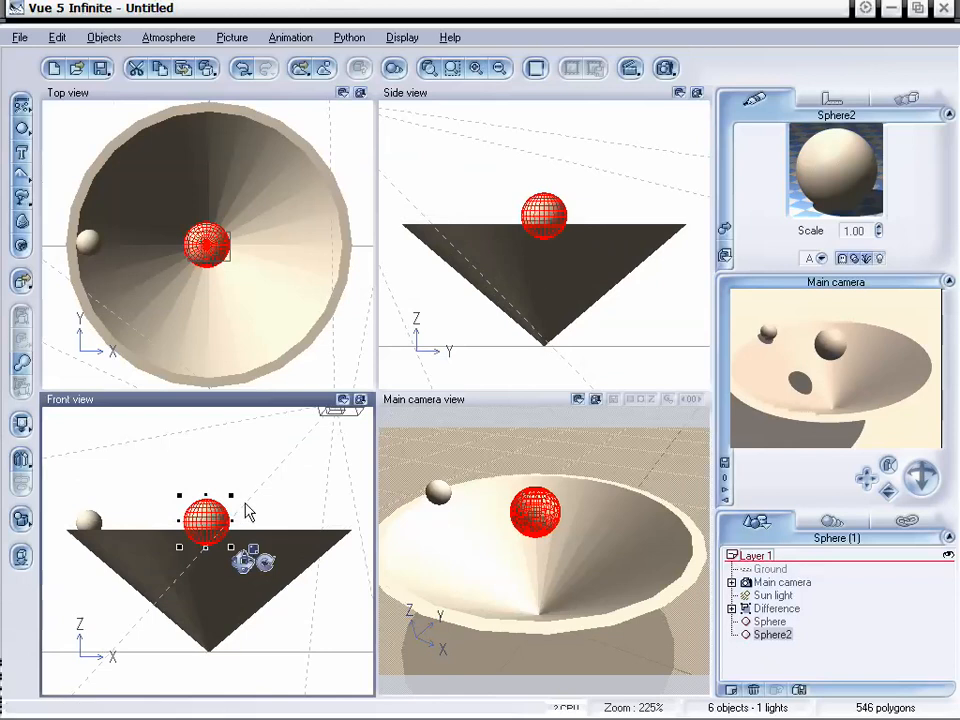
right_drag(248, 512, 221, 510)
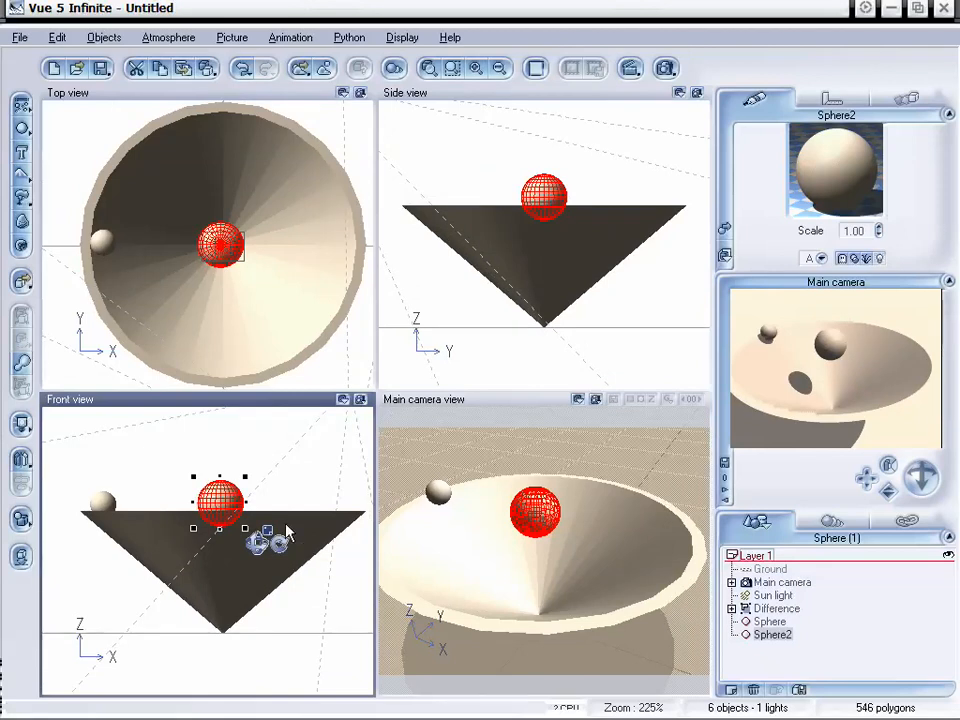
click(230, 256)
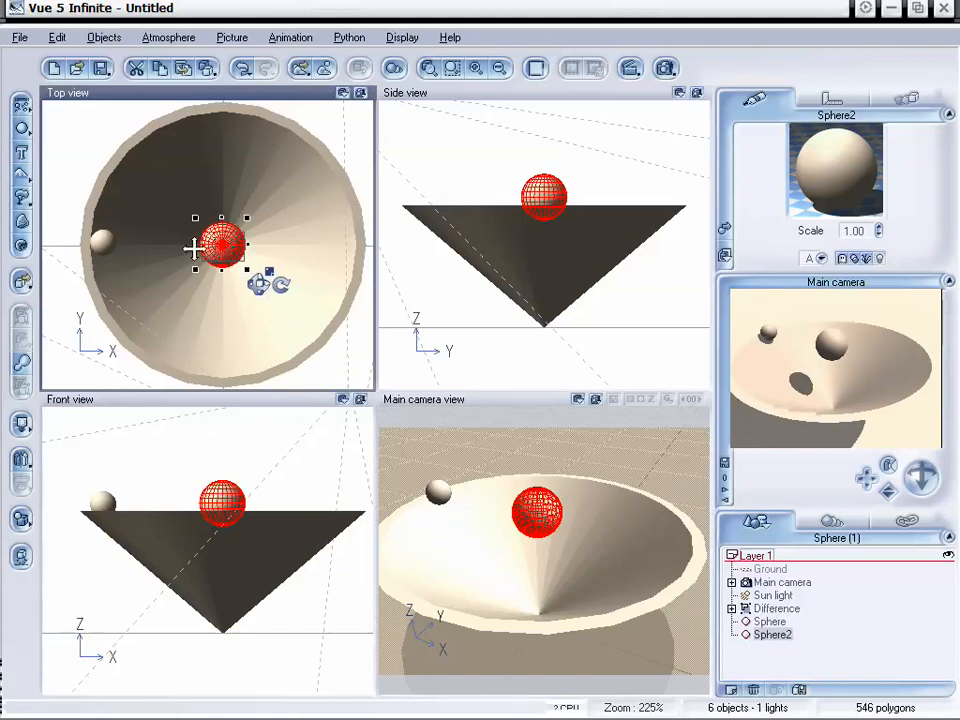
Link the small sphere at the bowl's rim to the larger central sphere, Sphere2.
click(104, 244)
click(234, 252)
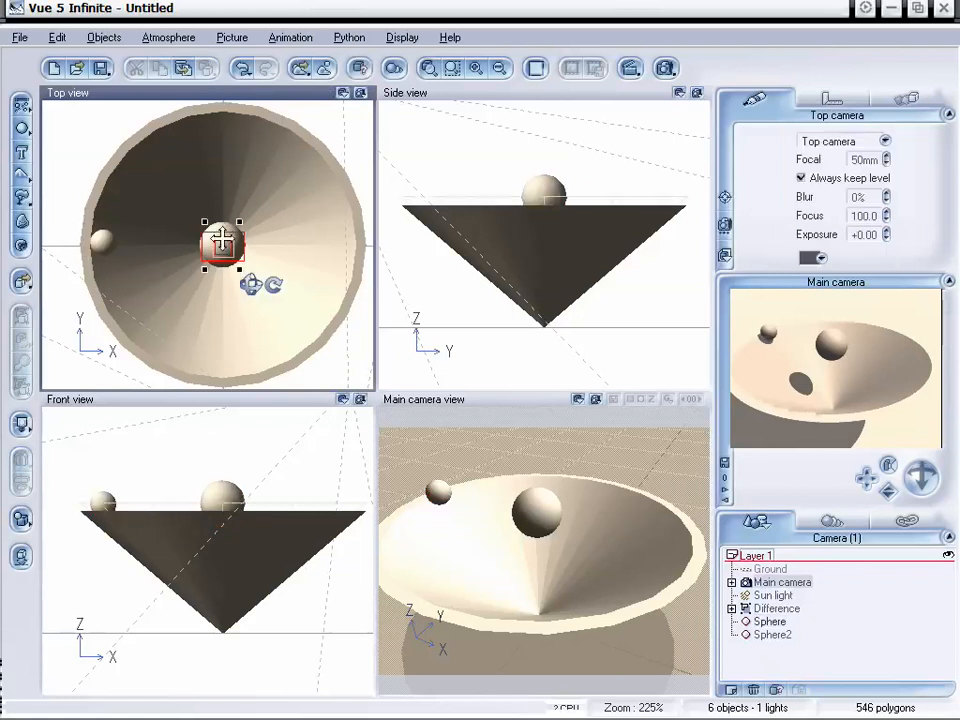
click(780, 636)
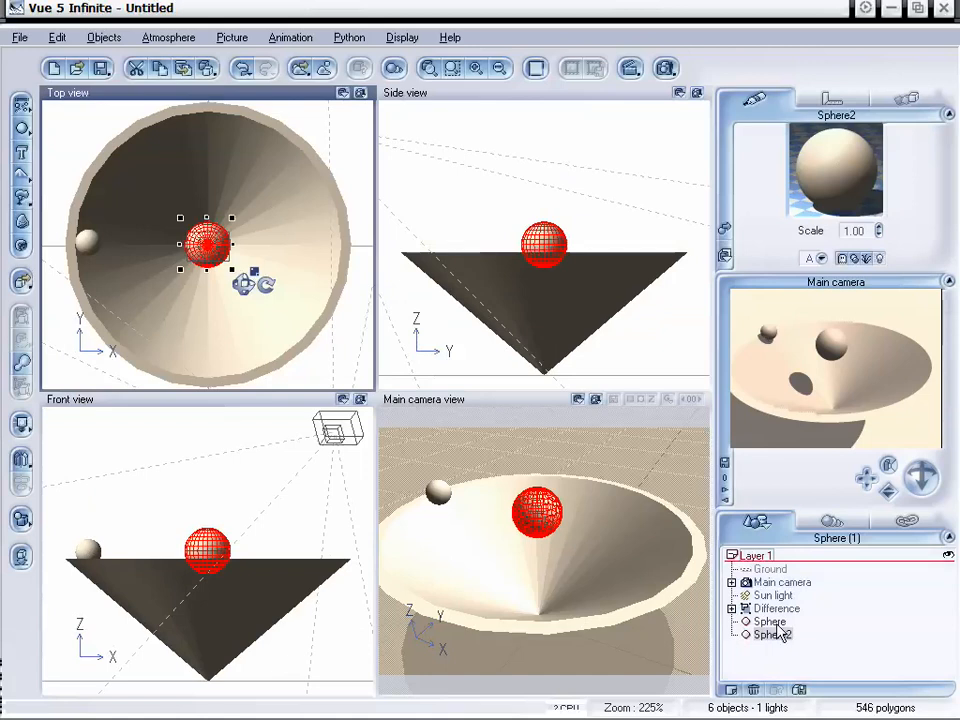
click(770, 621)
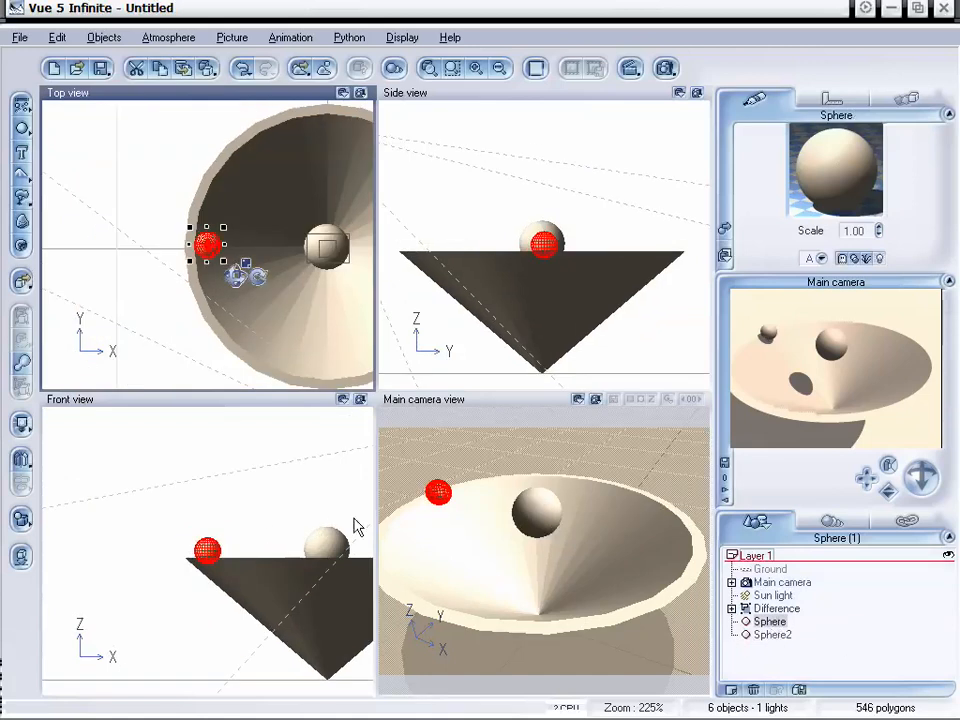
right_drag(312, 491, 277, 495)
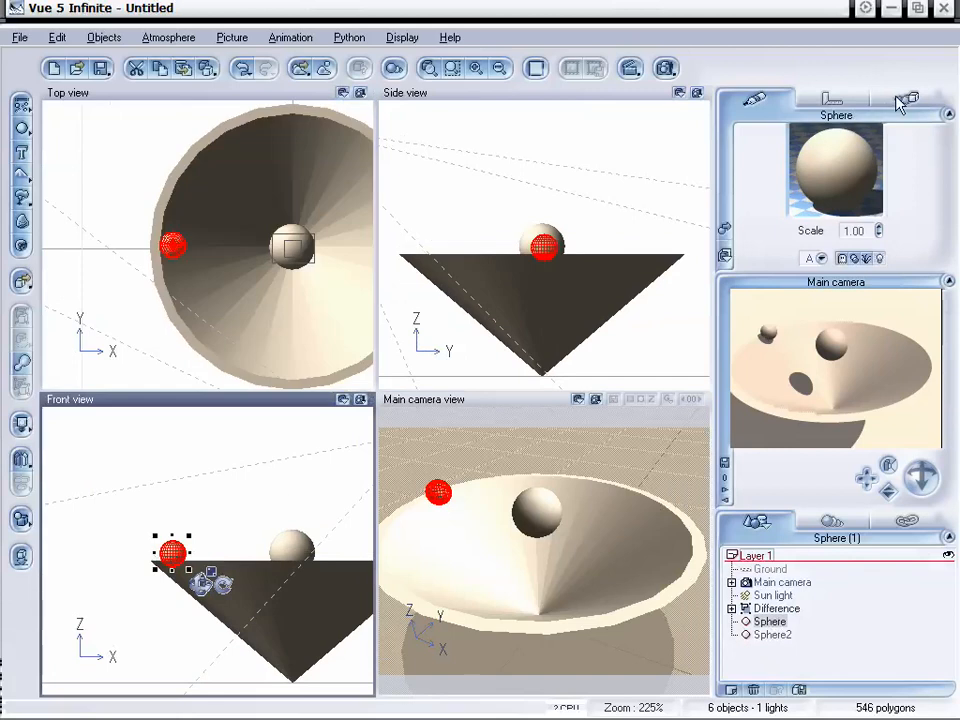
click(904, 100)
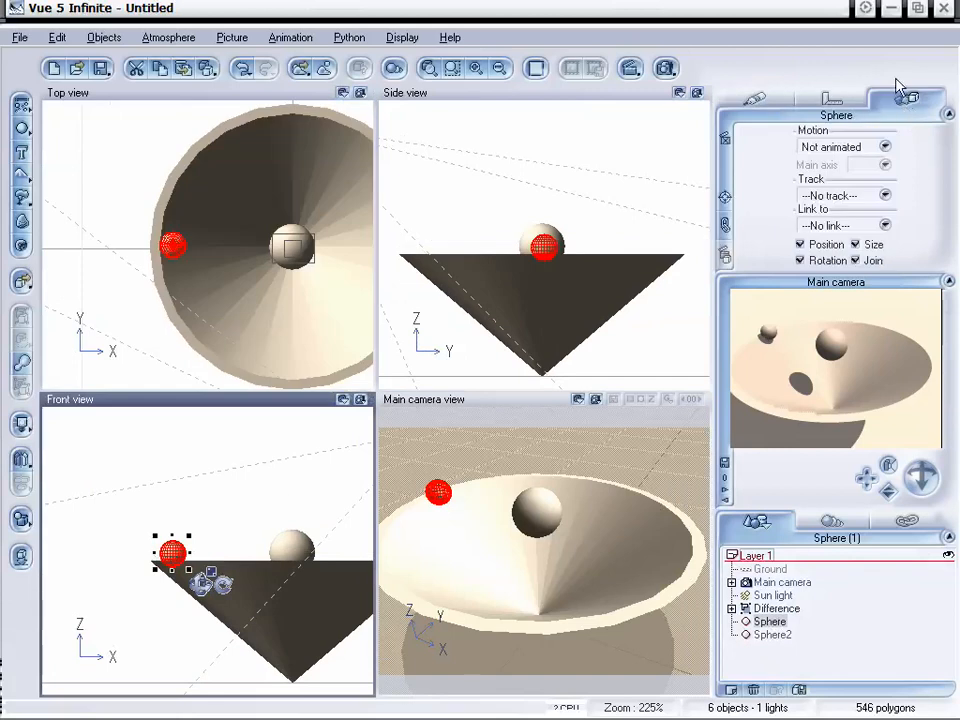
click(870, 227)
click(860, 310)
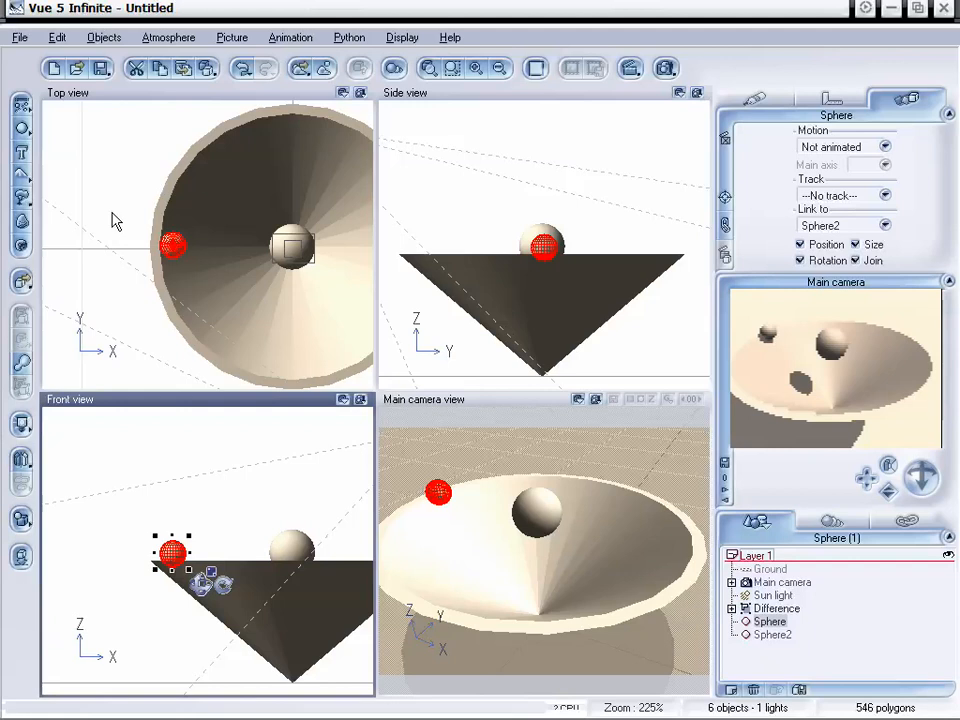
drag(173, 245, 121, 243)
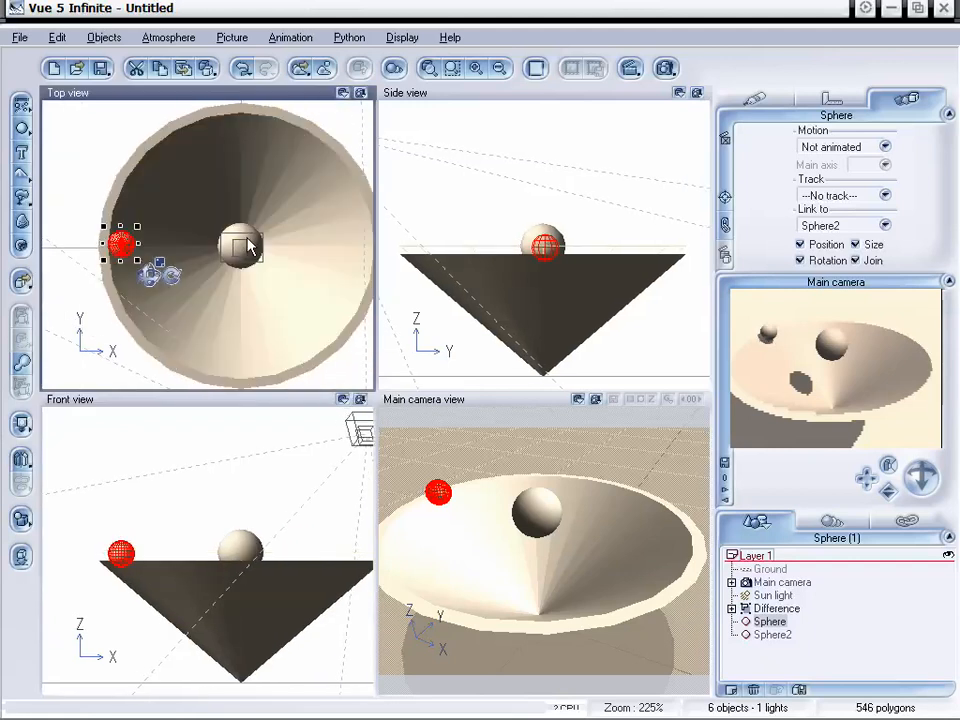
Hide the larger central sphere, Sphere2, from the render and refresh the camera preview.
click(768, 634)
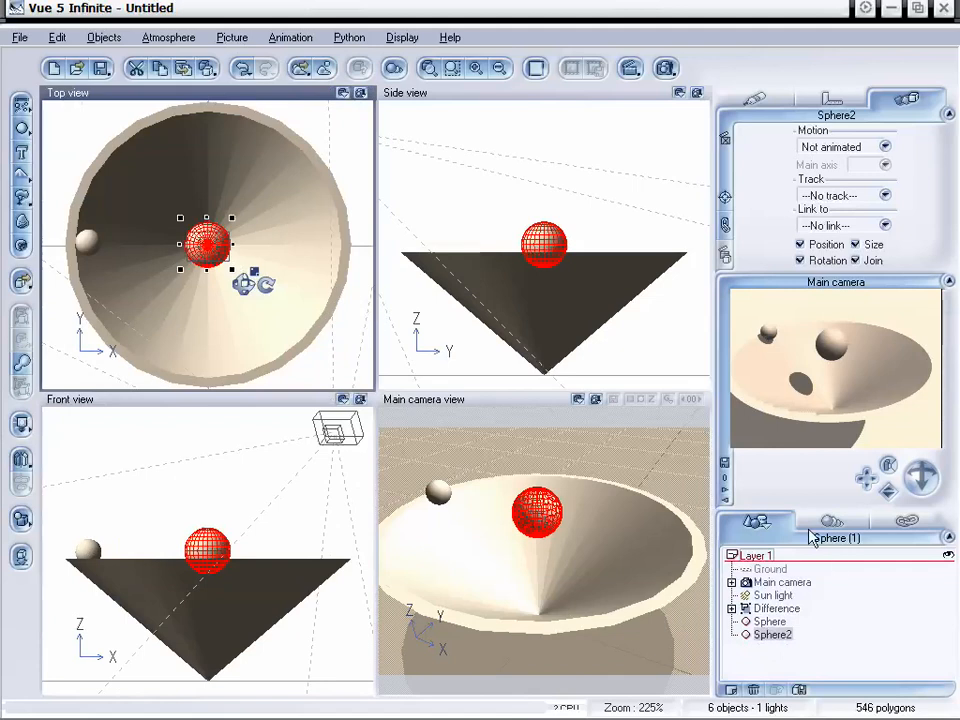
right_click(771, 640)
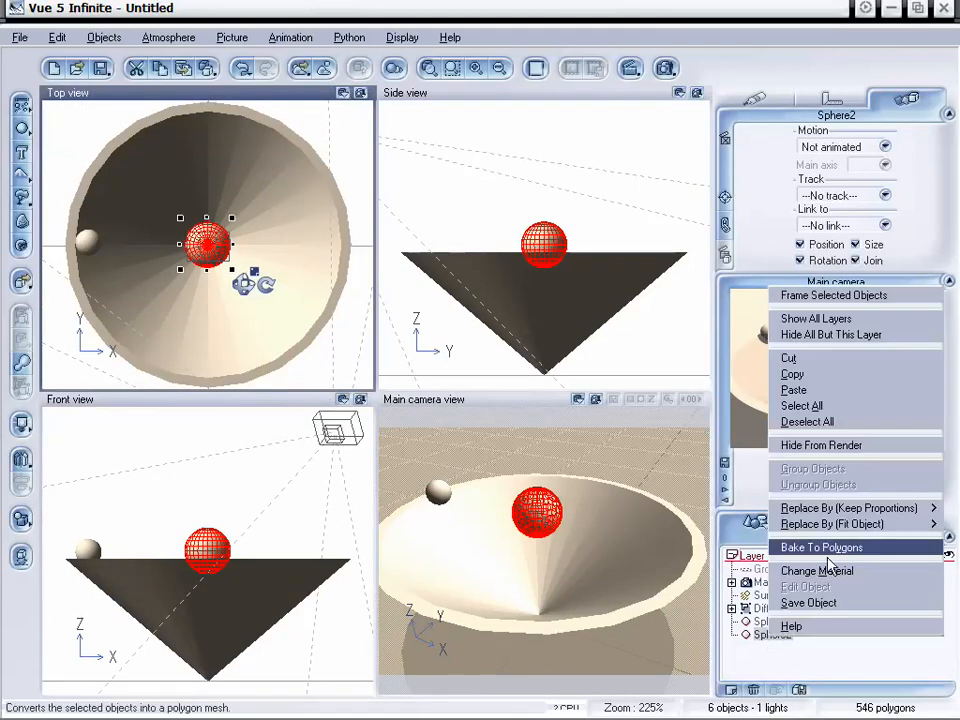
click(835, 446)
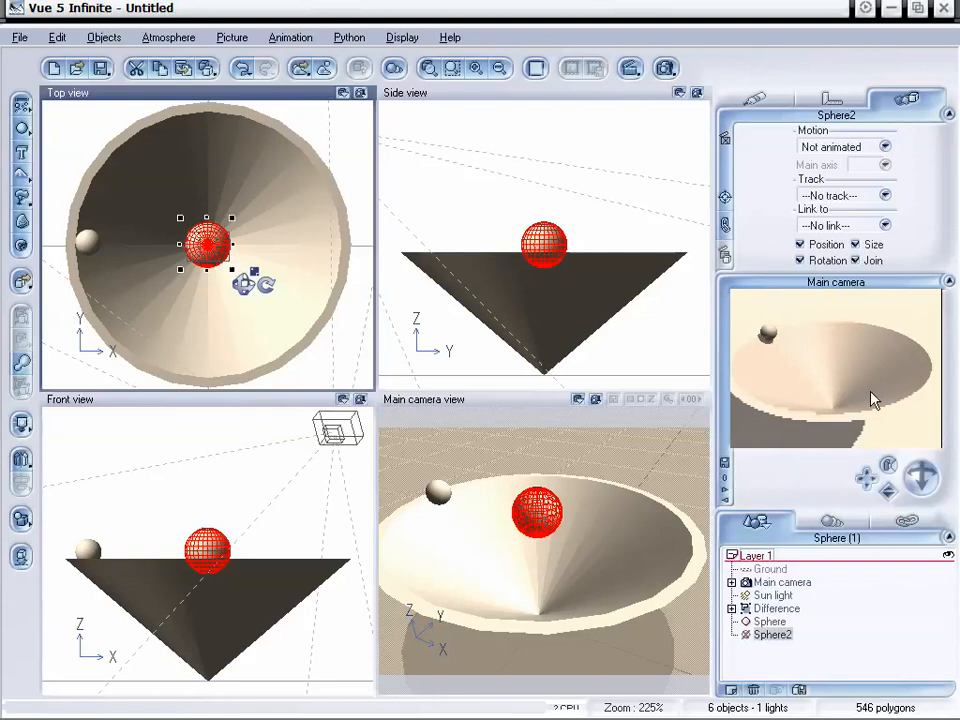
right_click(791, 330)
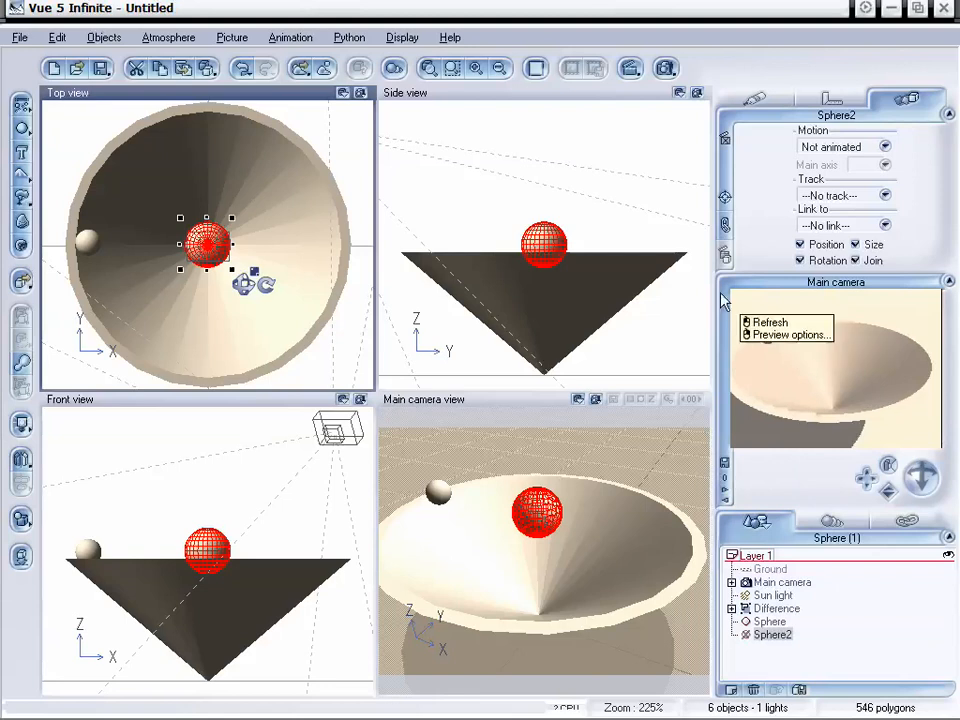
click(768, 322)
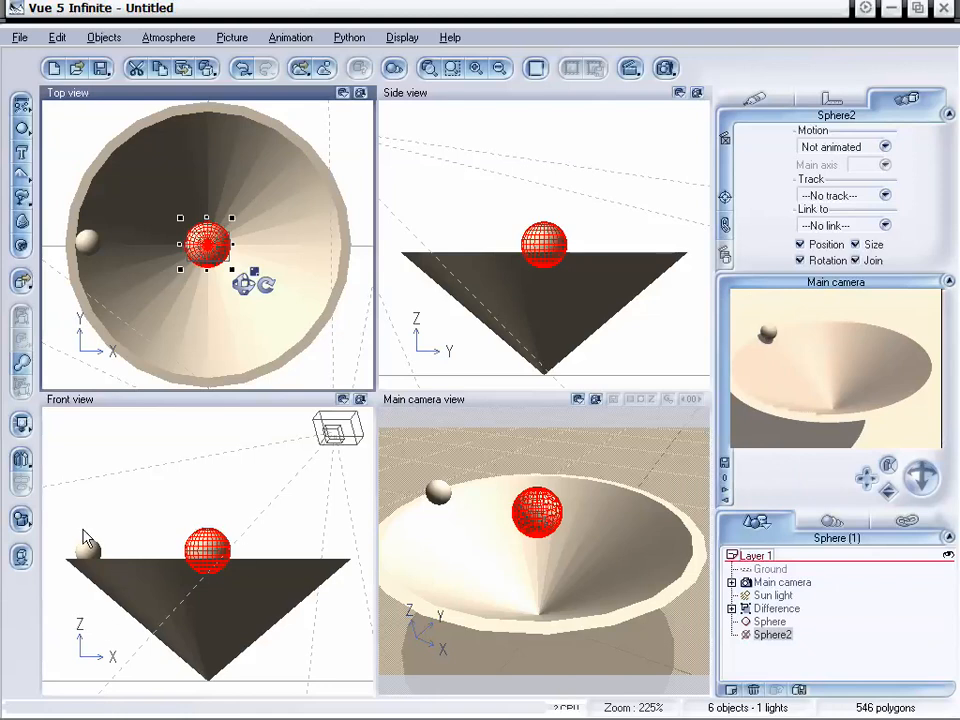
Display the animation timeline and move the current time to 4 seconds.
click(291, 39)
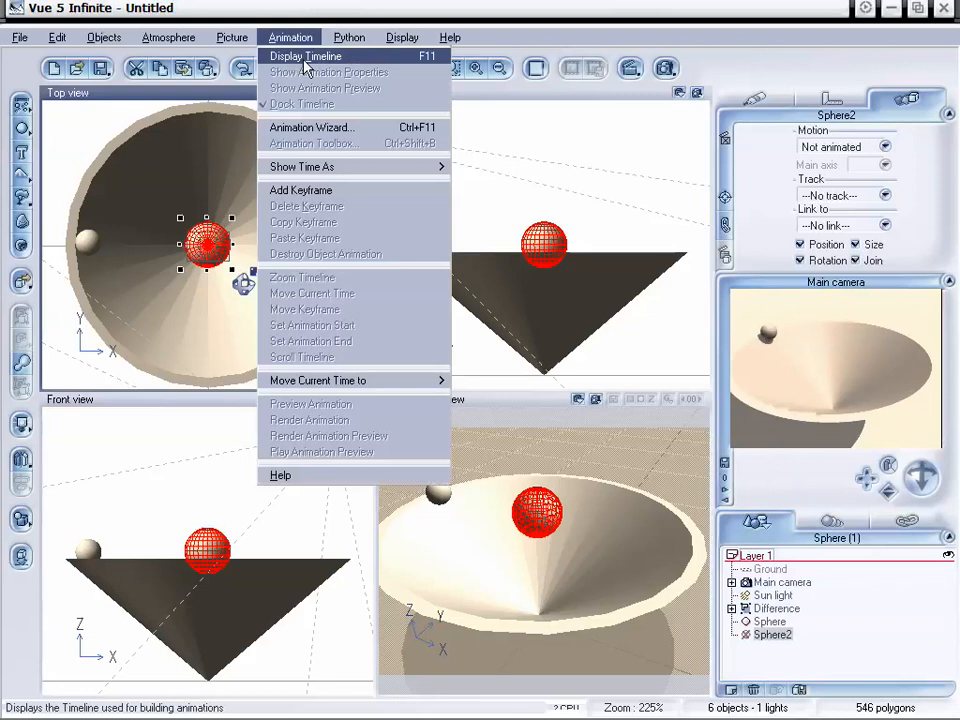
click(322, 58)
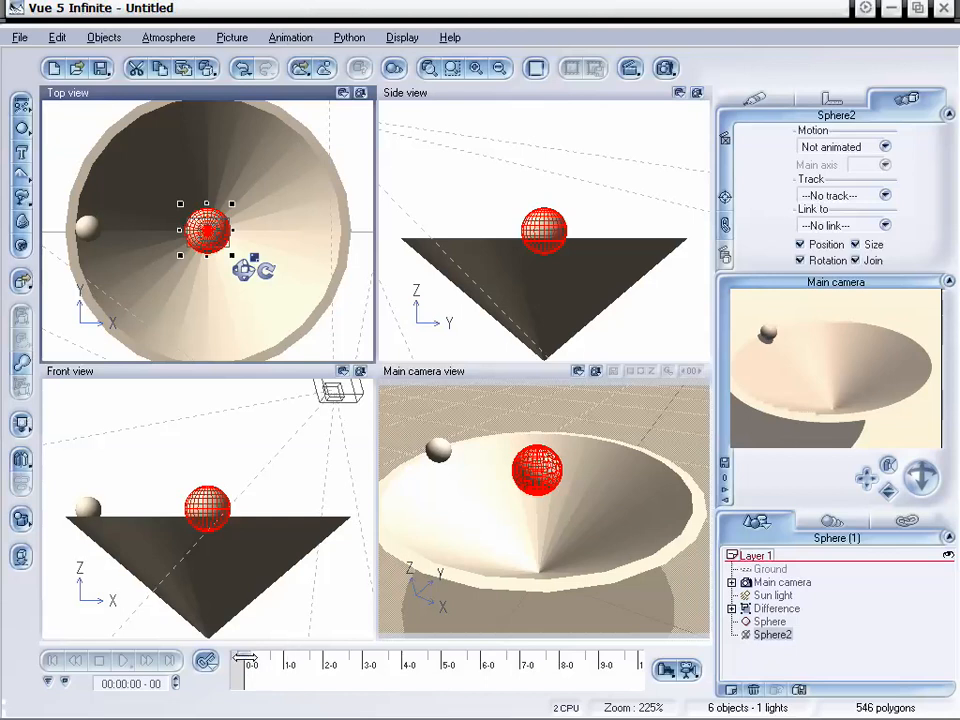
drag(244, 658, 403, 683)
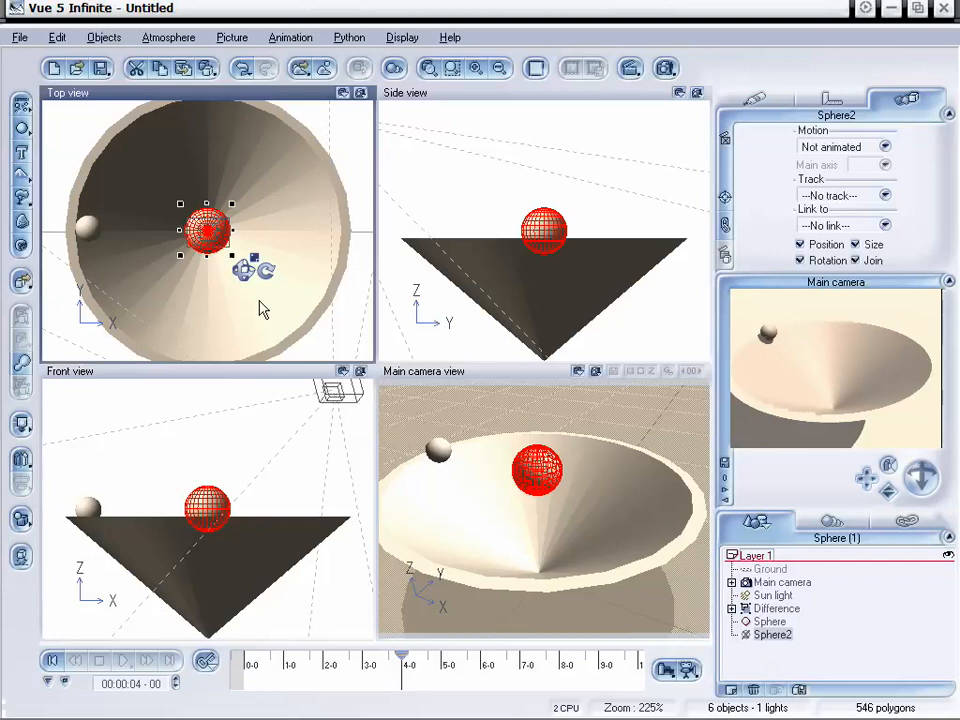
At 4 seconds, rotate Sphere2 in the top view by about -3241° (9 revolutions), and turn it back by about 1082° (3 revolutions).
mouse_move(265, 272)
mouse_down()
mouse_move(235, 279)
mouse_move(184, 259)
mouse_move(187, 222)
mouse_move(204, 205)
mouse_move(221, 216)
mouse_move(212, 262)
mouse_move(167, 253)
mouse_move(171, 210)
mouse_move(204, 199)
mouse_move(221, 229)
mouse_move(208, 265)
mouse_move(189, 268)
mouse_move(162, 236)
mouse_move(183, 187)
mouse_move(212, 178)
mouse_move(246, 193)
mouse_move(178, 250)
mouse_move(157, 211)
mouse_move(193, 178)
mouse_move(213, 188)
mouse_move(237, 231)
mouse_move(223, 251)
mouse_move(171, 257)
mouse_move(184, 193)
mouse_move(206, 186)
mouse_move(231, 240)
mouse_move(184, 261)
mouse_move(146, 201)
mouse_move(199, 188)
mouse_move(240, 242)
mouse_move(208, 260)
mouse_move(165, 214)
mouse_move(240, 203)
mouse_move(242, 266)
mouse_move(205, 277)
mouse_move(167, 210)
mouse_move(193, 186)
mouse_move(242, 182)
mouse_move(277, 219)
mouse_move(197, 272)
mouse_move(161, 212)
mouse_move(189, 176)
mouse_move(222, 170)
mouse_move(251, 214)
mouse_move(254, 272)
mouse_up()
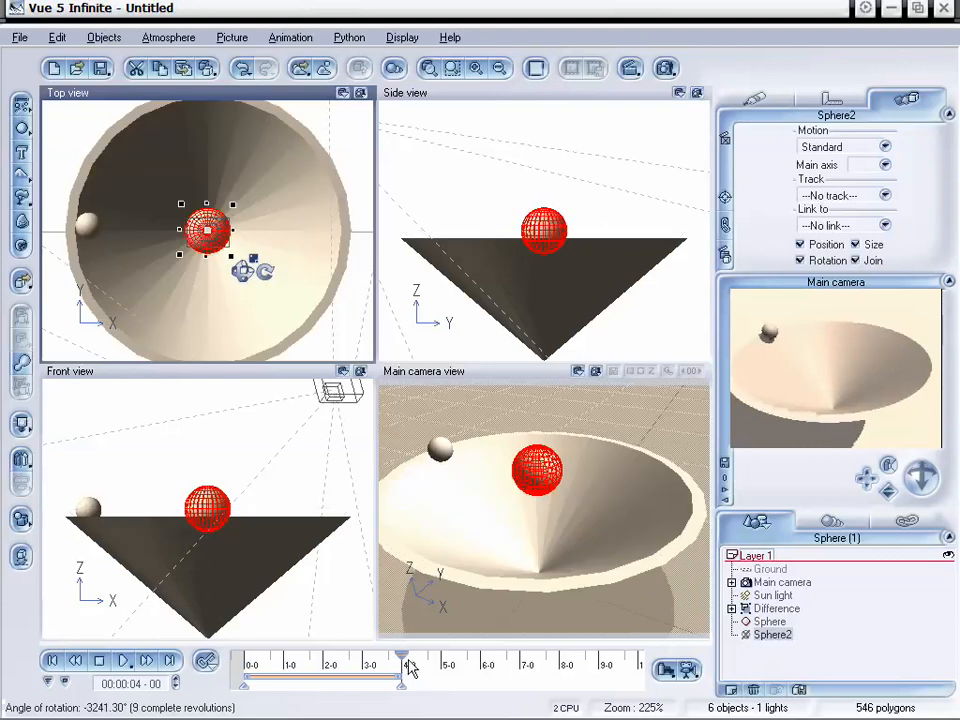
drag(403, 657, 349, 672)
click(173, 664)
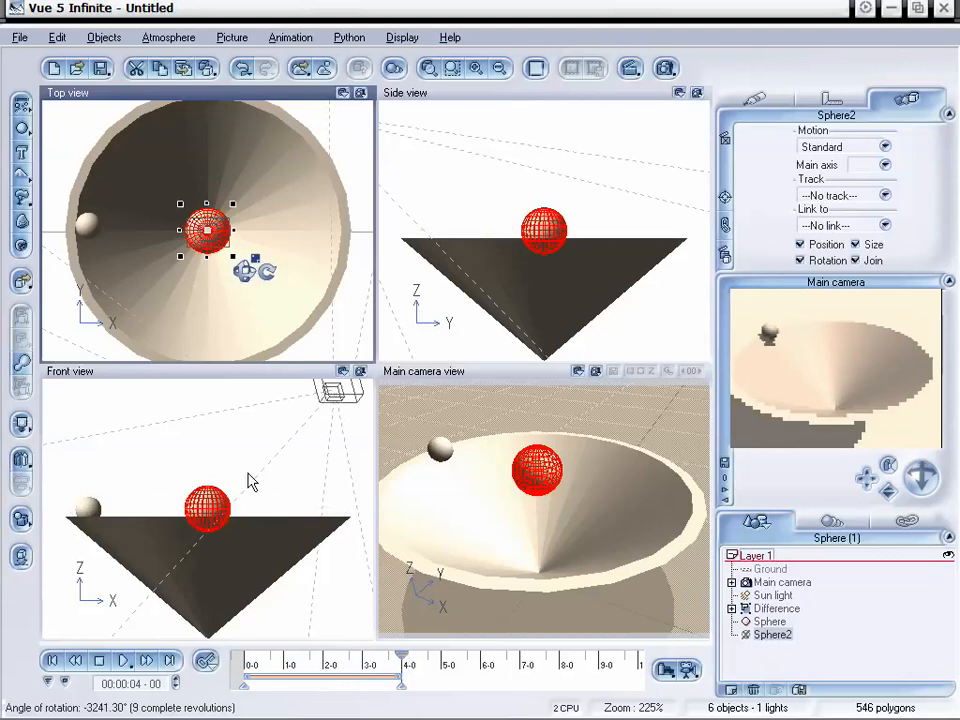
mouse_move(270, 274)
mouse_down()
mouse_move(267, 204)
mouse_move(146, 291)
mouse_move(253, 281)
mouse_move(171, 199)
mouse_move(163, 295)
mouse_move(262, 251)
mouse_move(154, 182)
mouse_move(154, 257)
mouse_move(261, 268)
mouse_up()
mouse_move(410, 666)
mouse_down()
mouse_move(268, 662)
mouse_move(399, 663)
mouse_up()
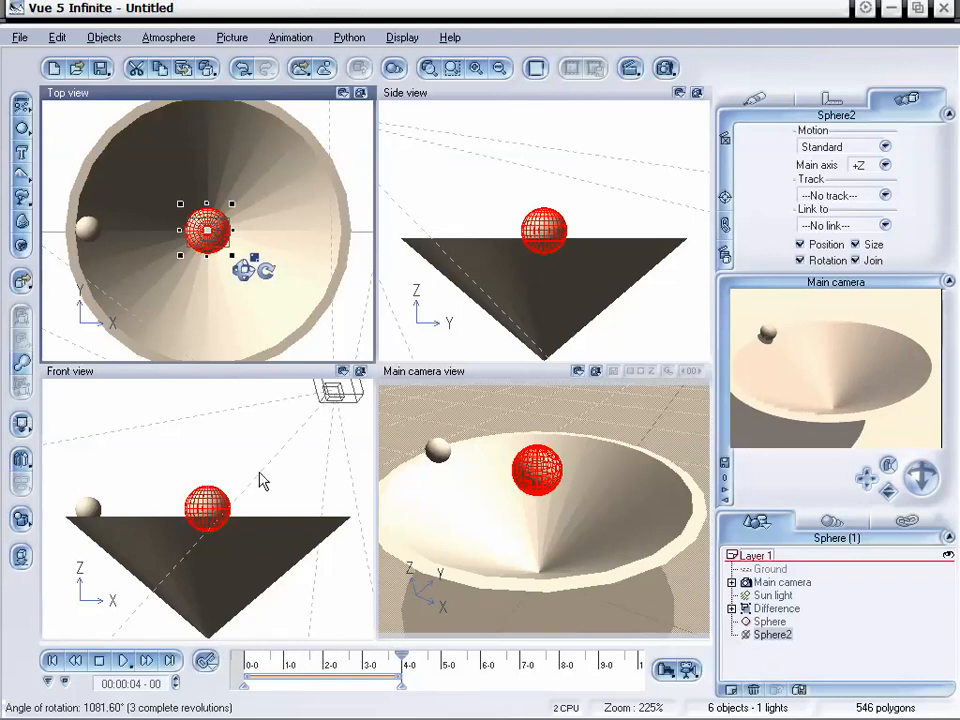
At 4 seconds, lower Sphere2 straight down to the tip of the bowl and check its motion.
drag(212, 505, 214, 480)
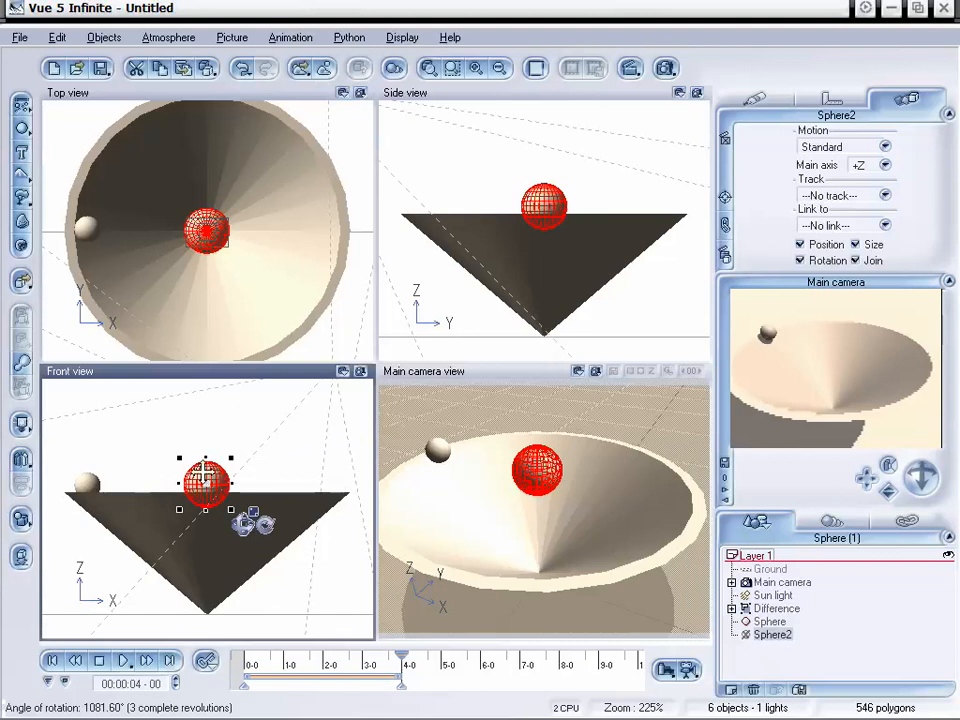
drag(206, 473, 206, 581)
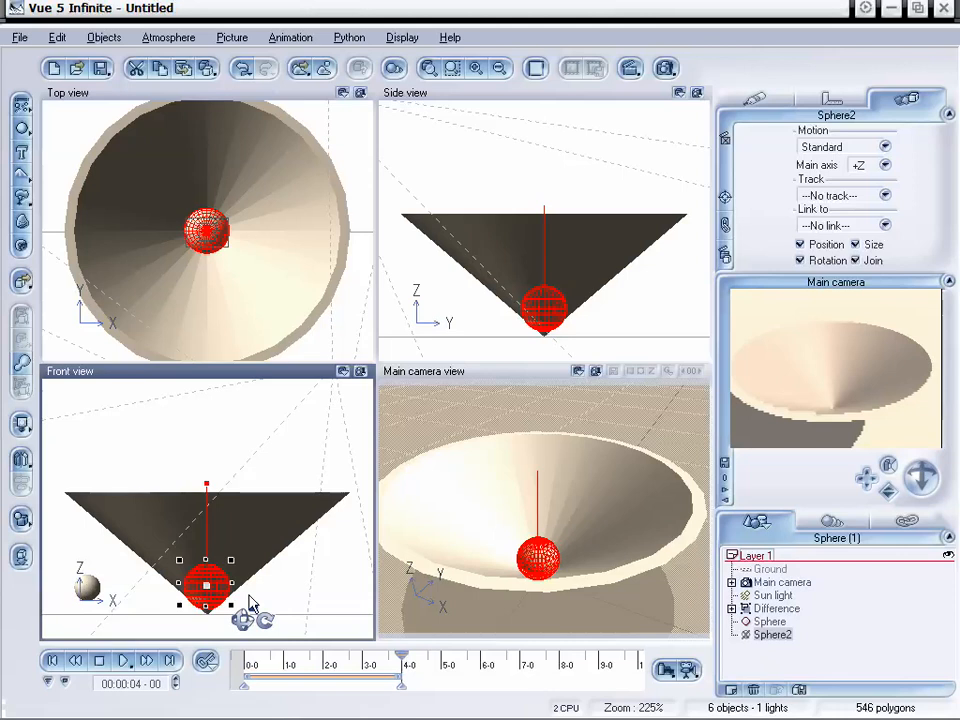
mouse_move(400, 658)
mouse_down()
mouse_move(240, 665)
mouse_move(392, 652)
mouse_move(383, 652)
mouse_up()
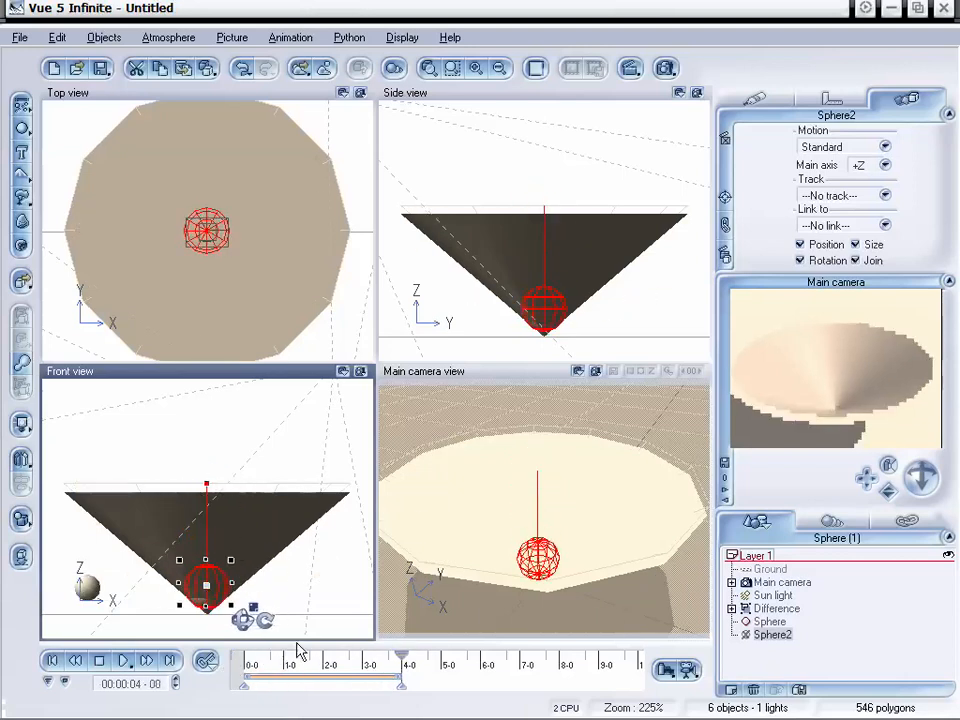
At 4 seconds, move the small sphere horizontally to the bowl's central axis inside Sphere2, and review the motion back to time zero.
click(772, 623)
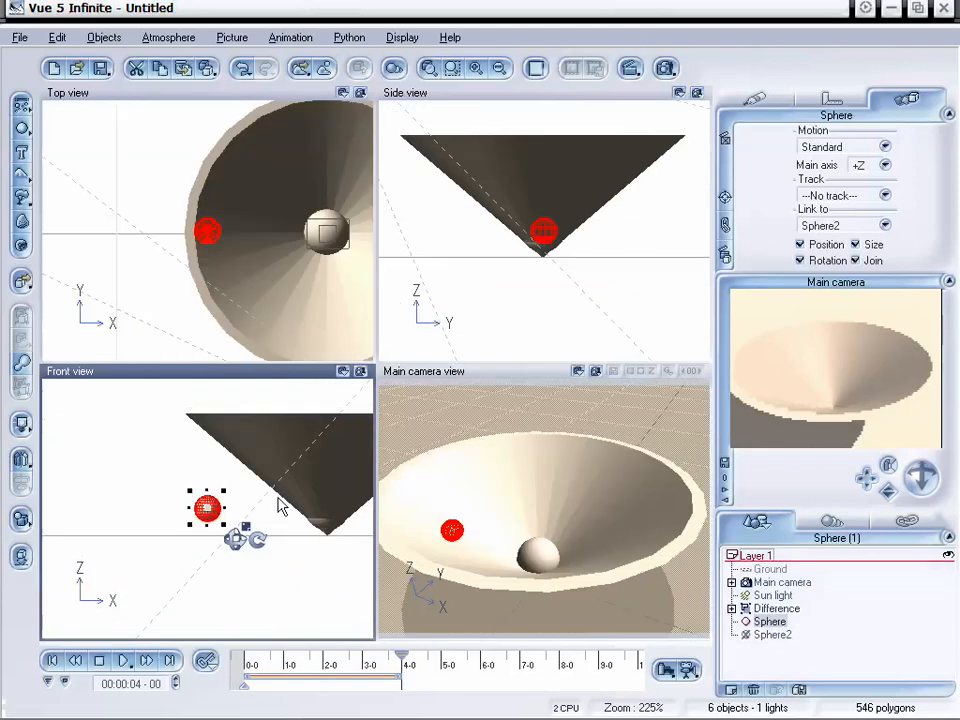
right_drag(298, 481, 216, 471)
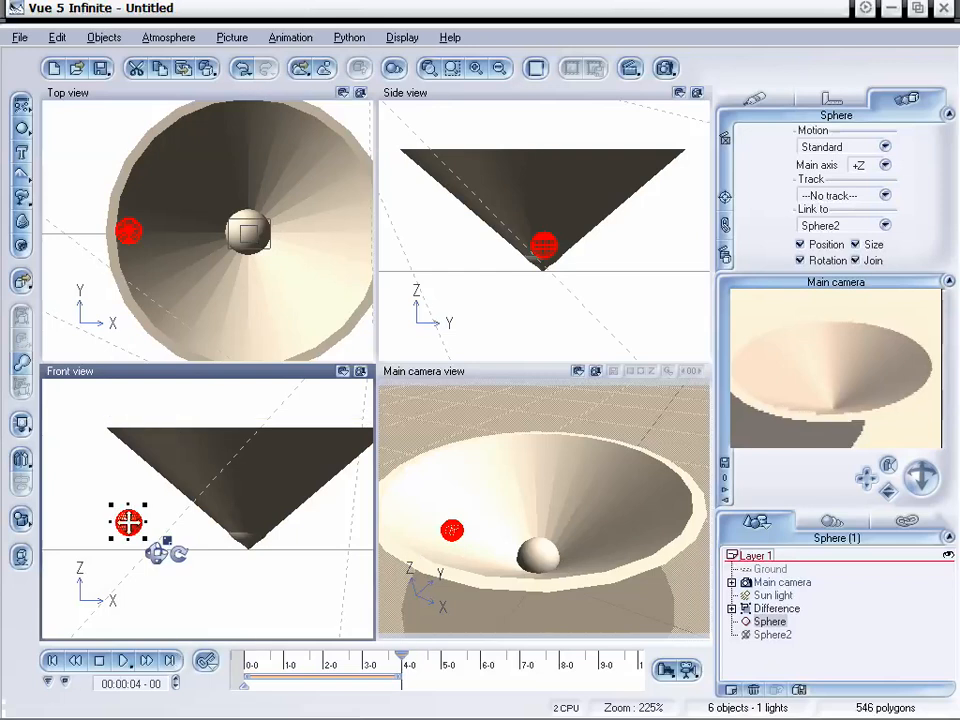
drag(131, 521, 251, 520)
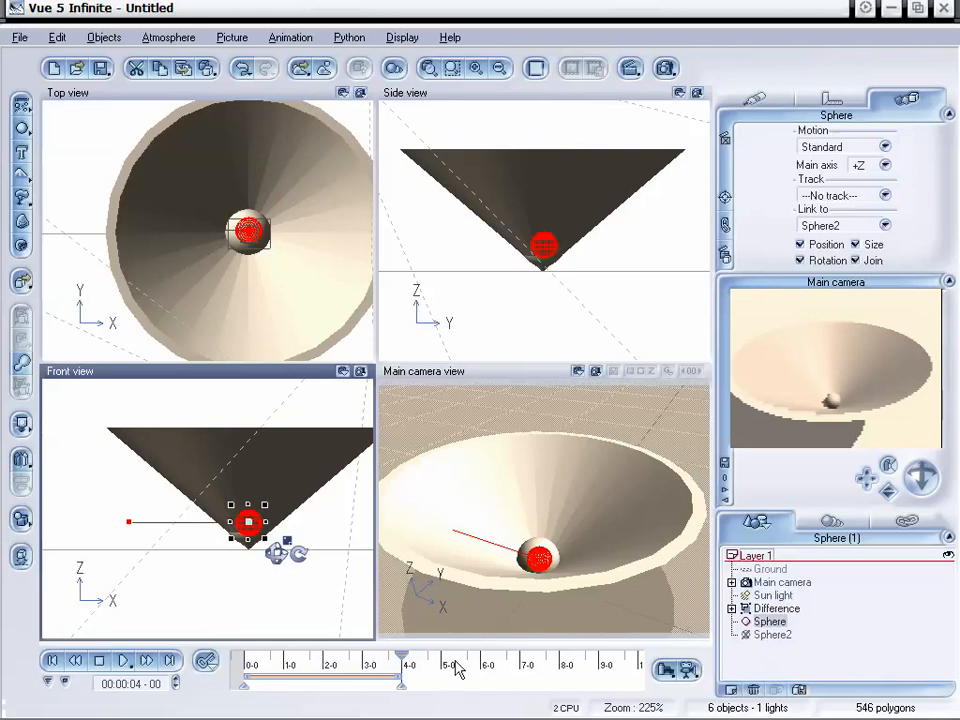
drag(405, 656, 296, 657)
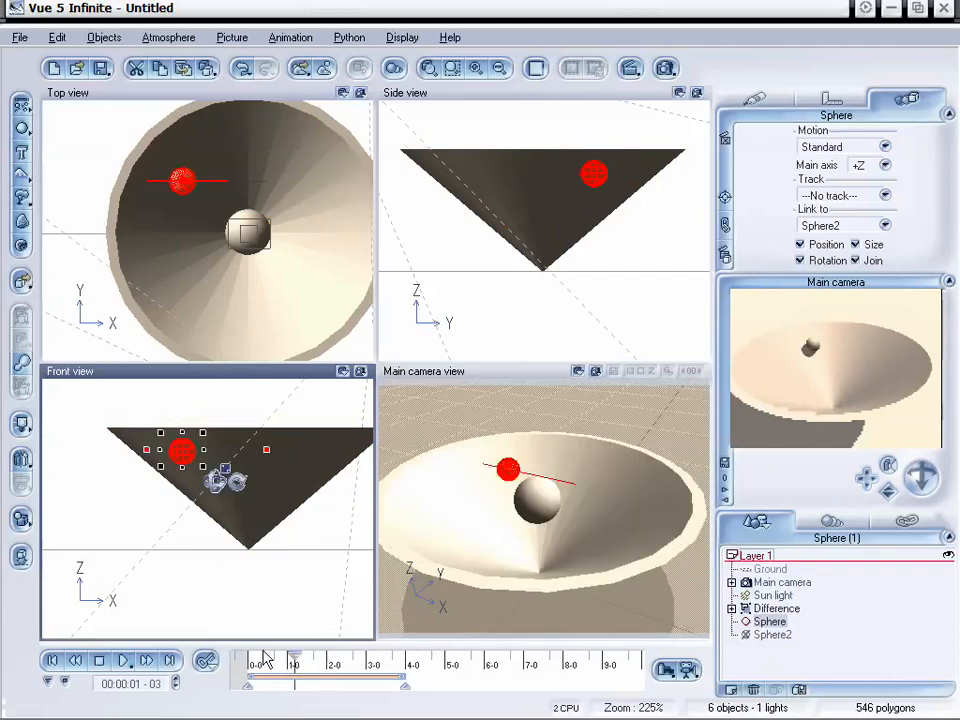
drag(292, 657, 258, 657)
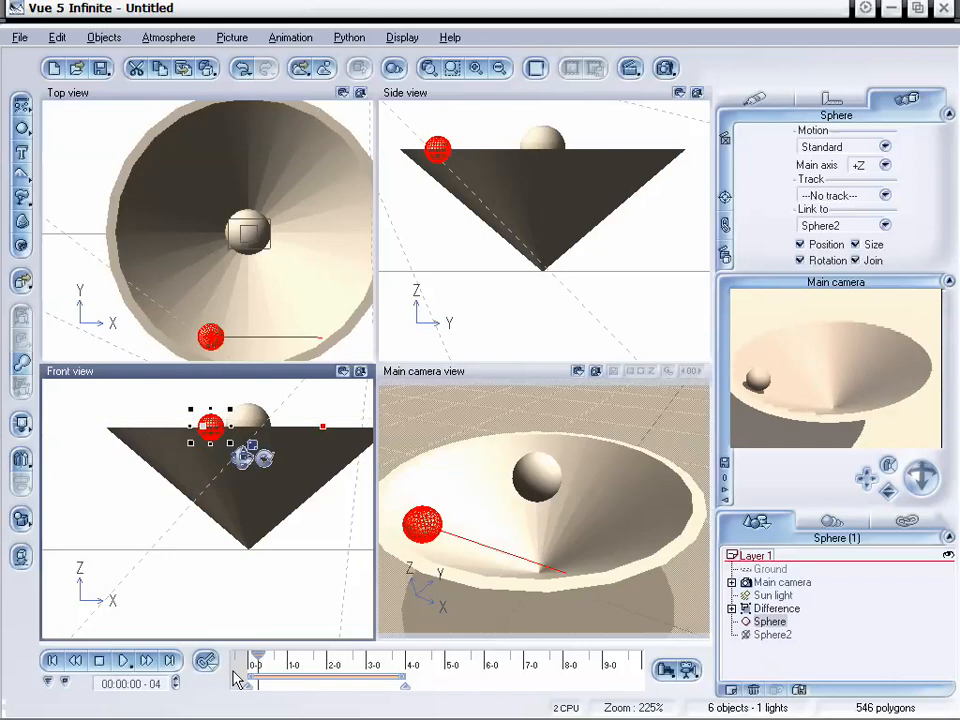
drag(258, 652, 248, 652)
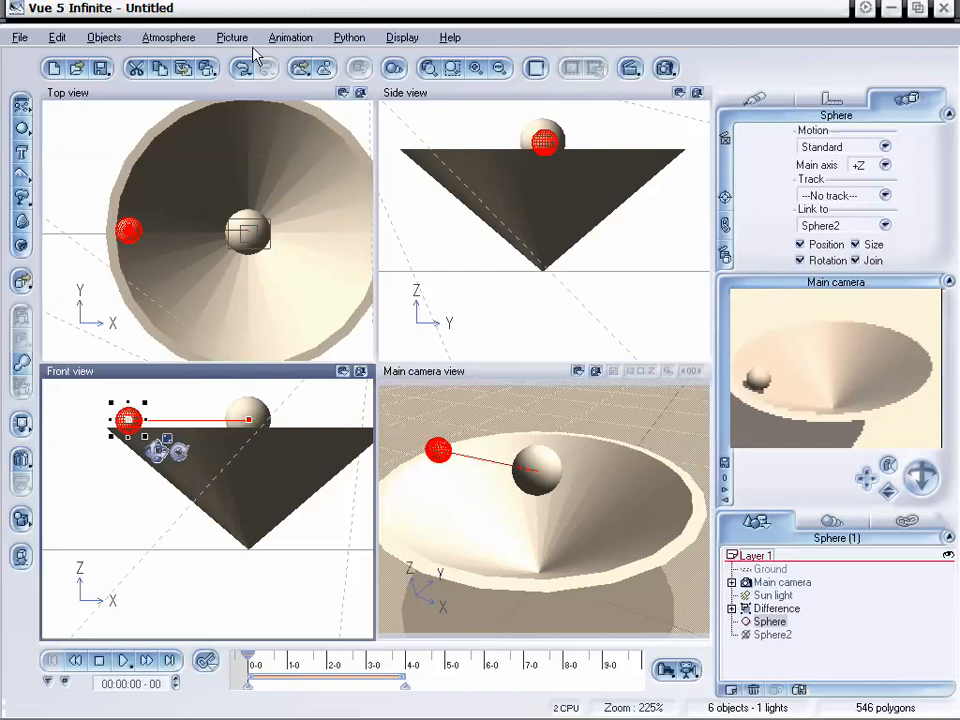
Render the animation preview and step through the timeline to inspect the small ball's path down the bowl.
click(250, 39)
mouse_move(290, 40)
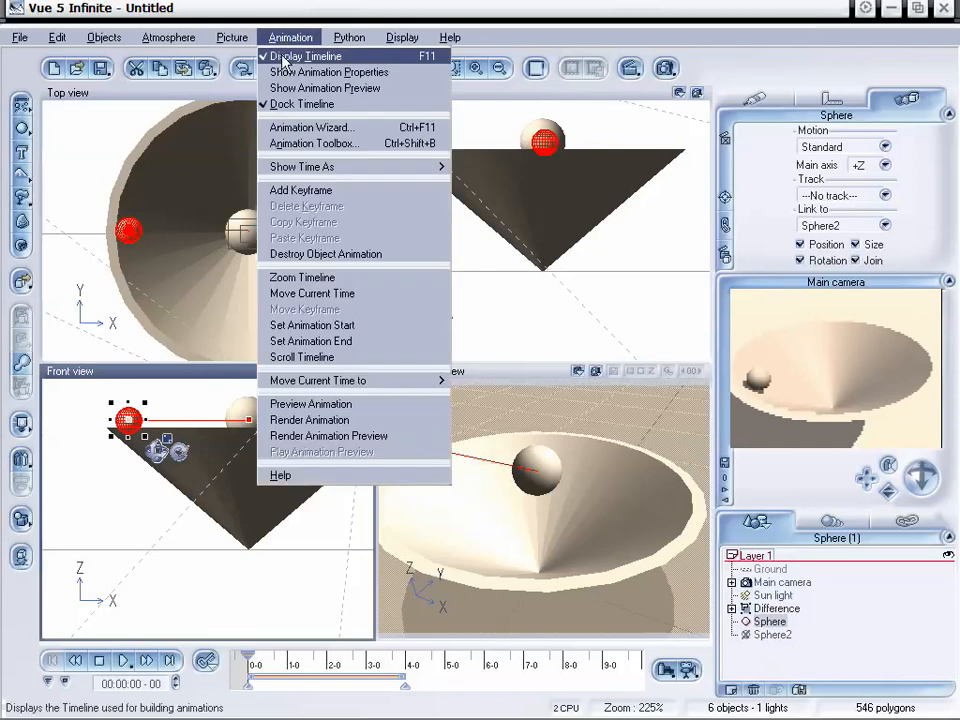
click(329, 437)
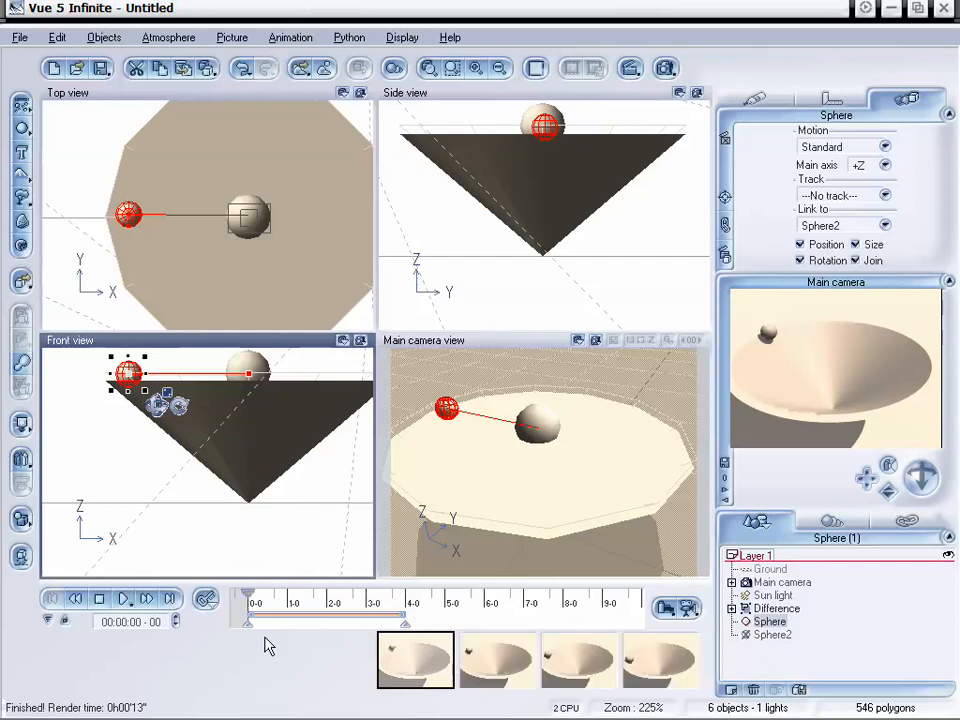
drag(248, 593, 344, 593)
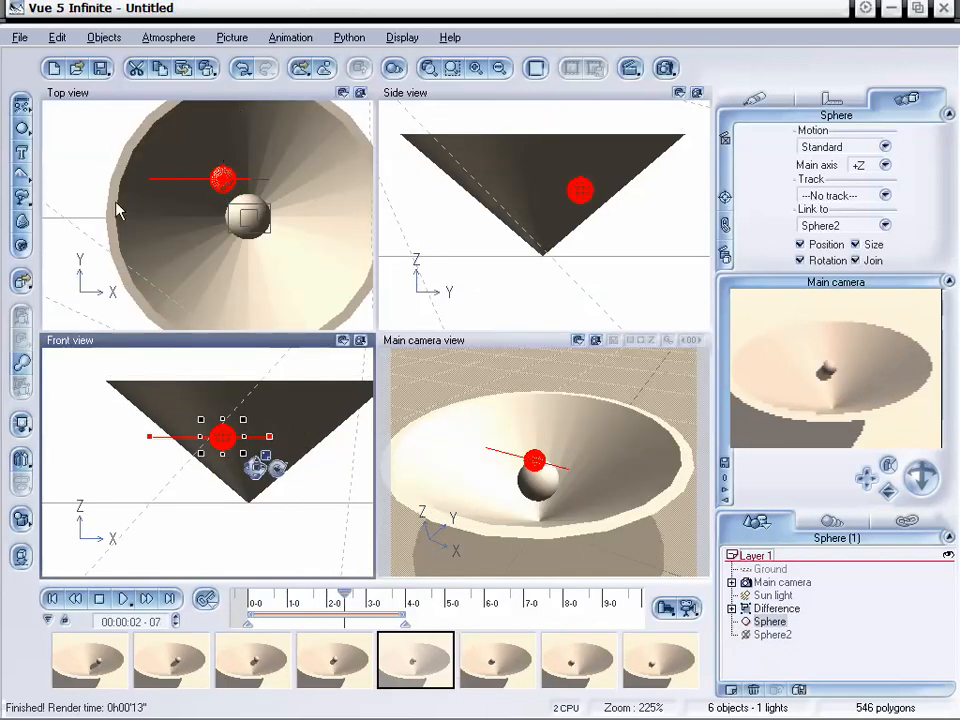
click(366, 604)
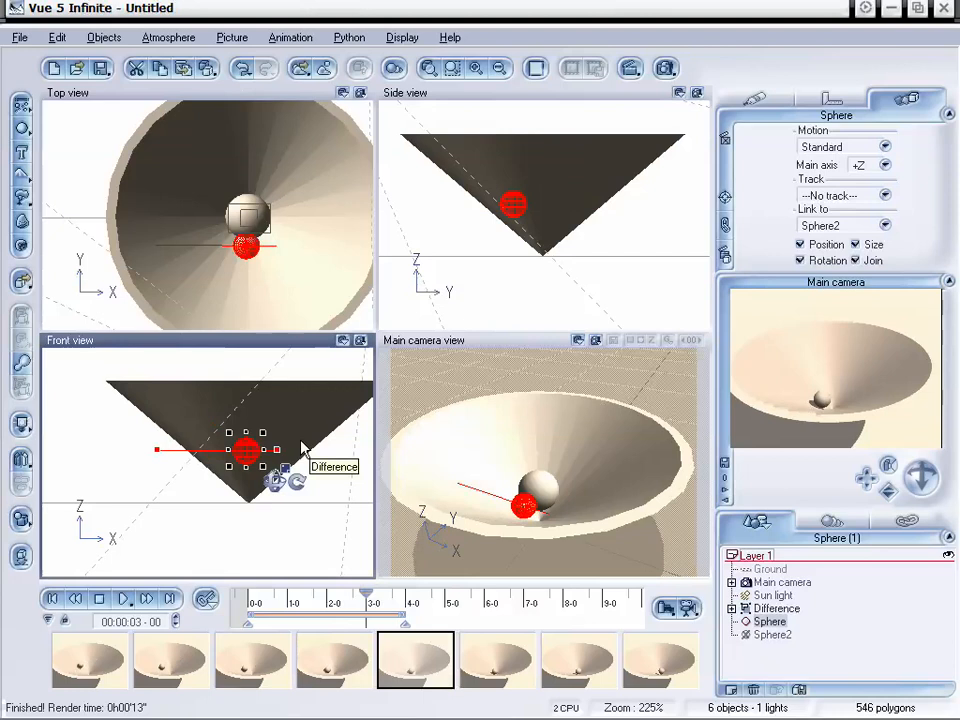
click(388, 597)
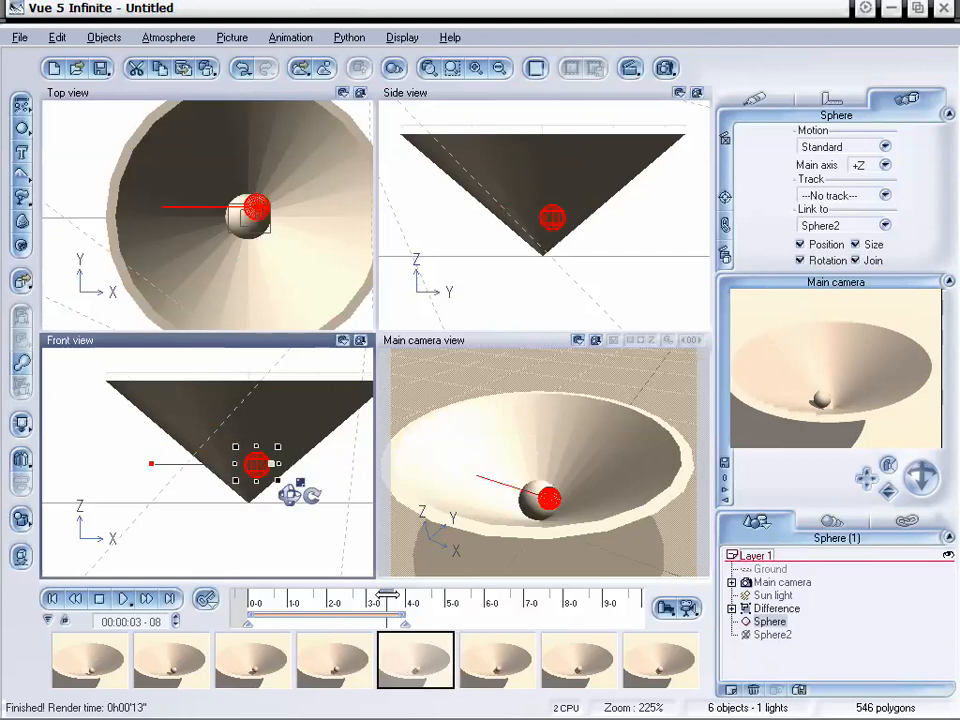